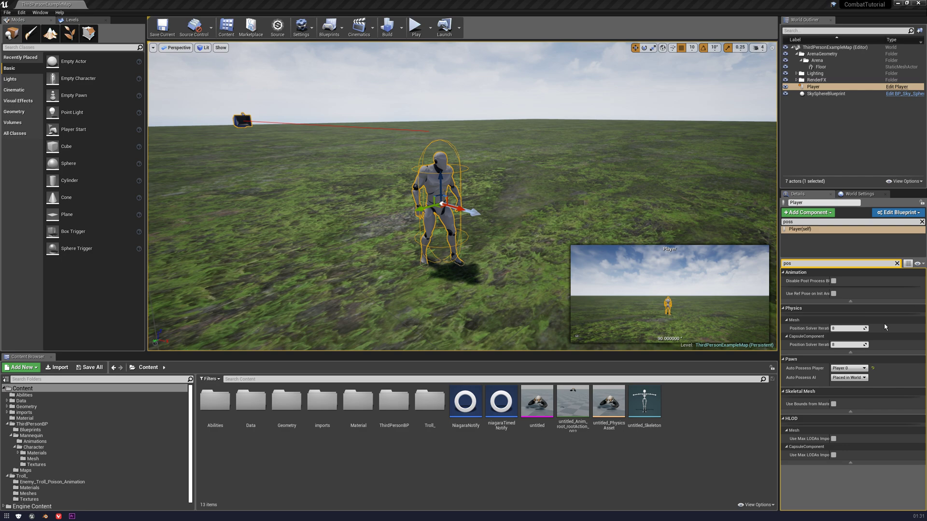
# Browse to the ThirdPersonBP > Mannequin > Character > Mesh folder
pyautogui.doubleClick(394, 405)
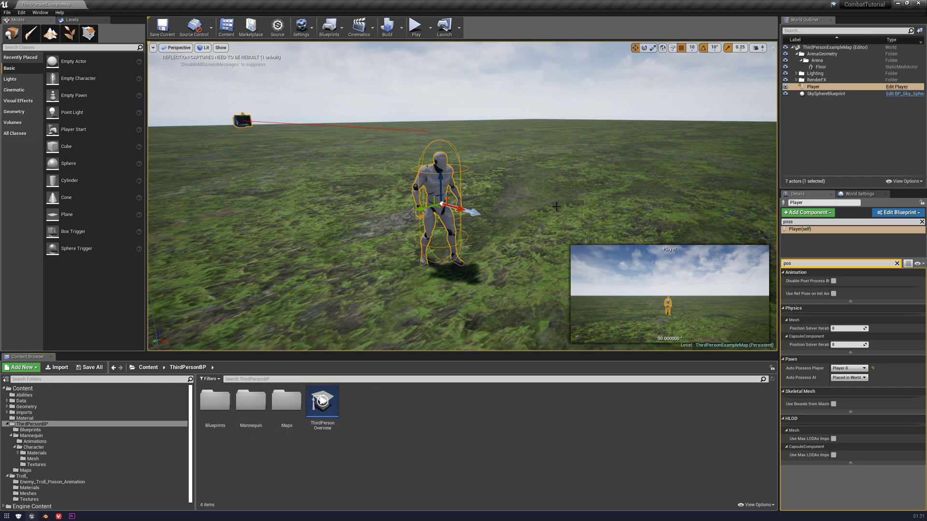
pyautogui.doubleClick(240, 397)
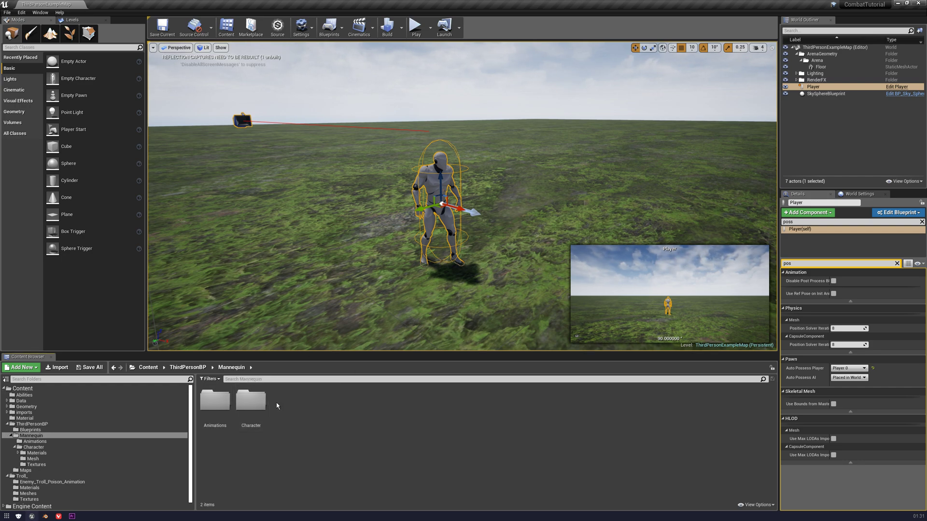
pyautogui.click(255, 399)
pyautogui.doubleClick(255, 399)
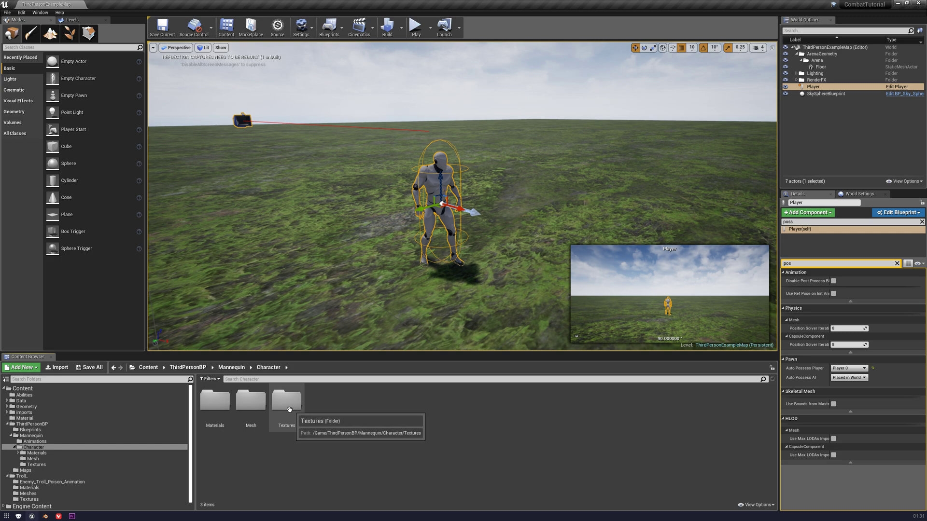
pyautogui.doubleClick(265, 418)
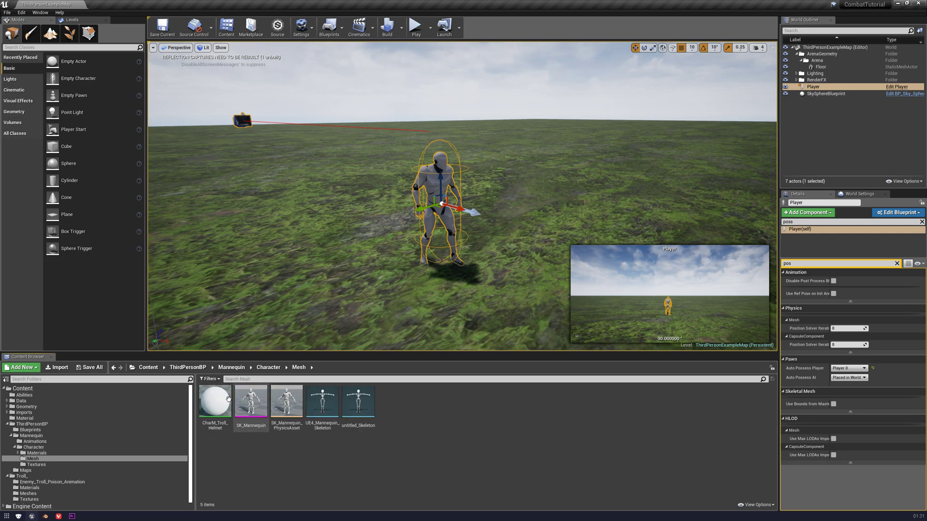
# Export the SK_Mannequin mesh as an FBX file into Downloads
pyautogui.rightClick(252, 403)
pyautogui.moveTo(292, 294)
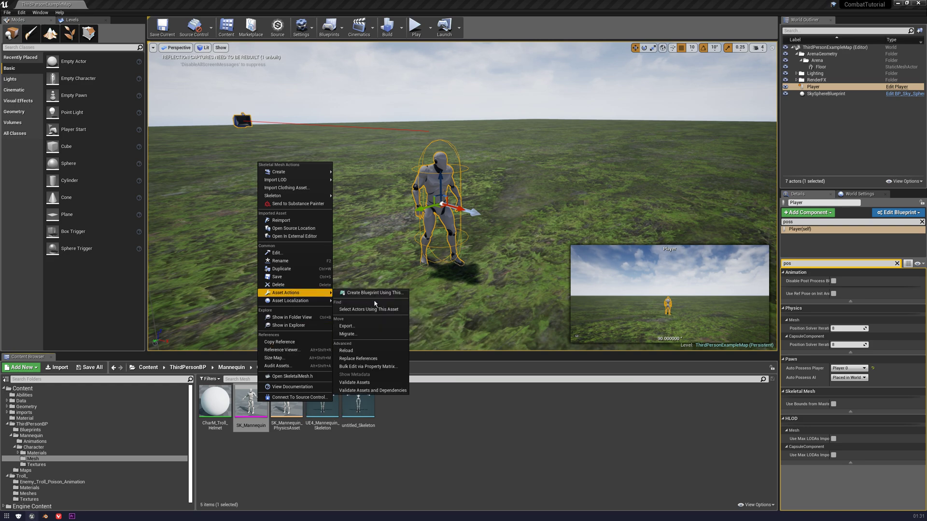
pyautogui.click(372, 327)
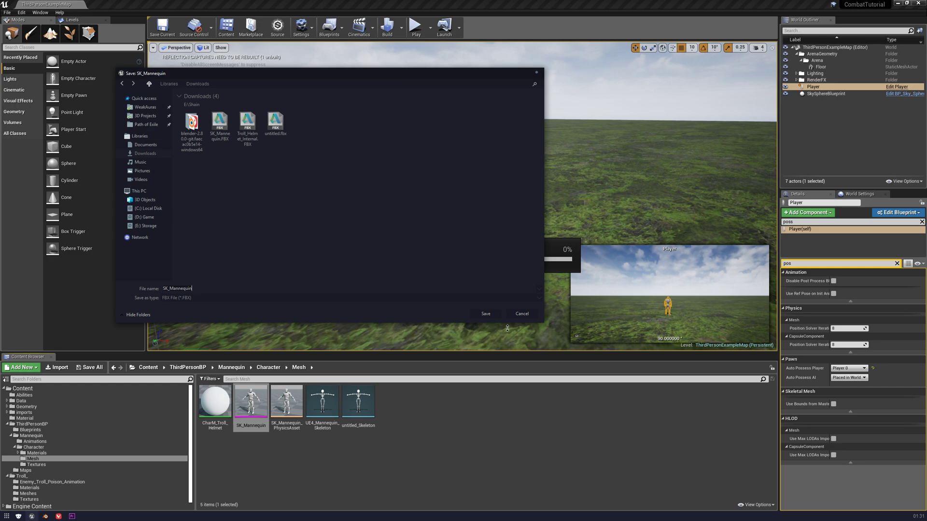
pyautogui.click(522, 314)
pyautogui.click(480, 474)
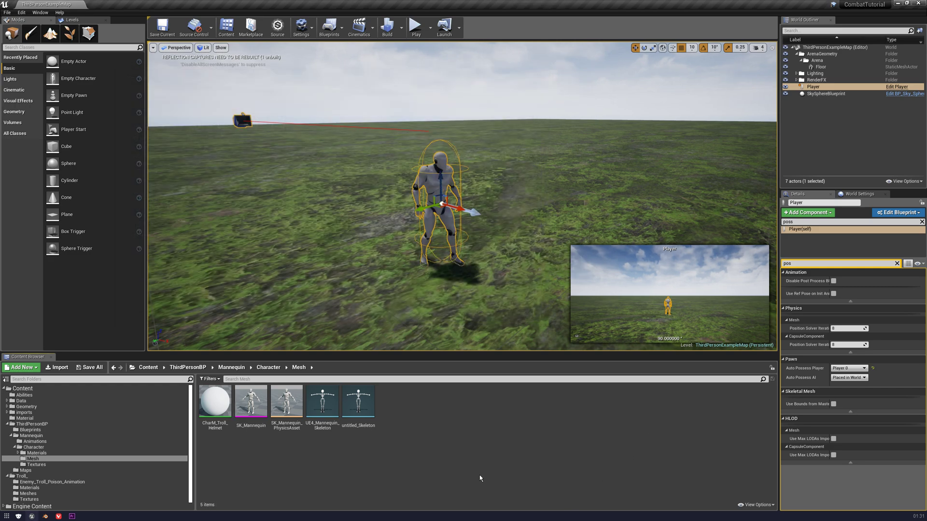
# Import SK_Mannequin.FBX into the Blender helmet scene and move the mannequin aside along X
pyautogui.click(46, 517)
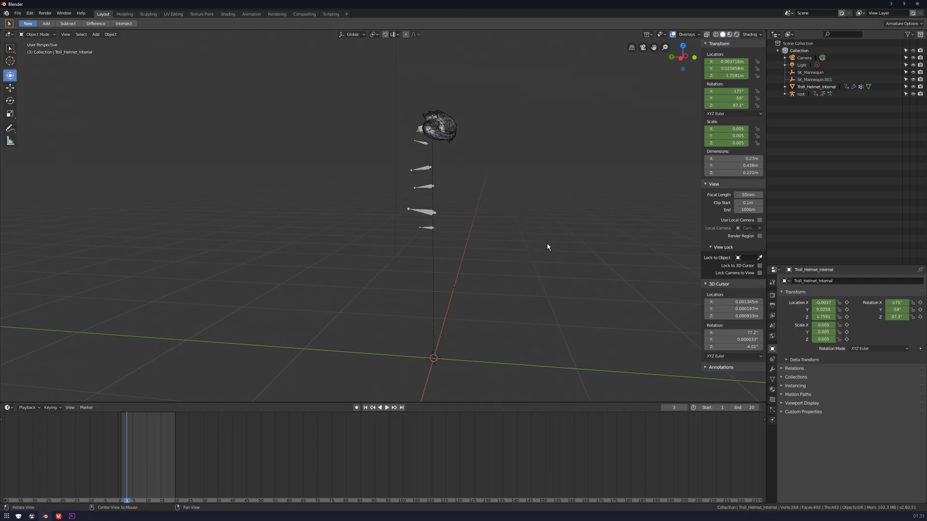
pyautogui.moveTo(547, 244); pyautogui.dragTo(453, 256, button='middle')
pyautogui.click(17, 13)
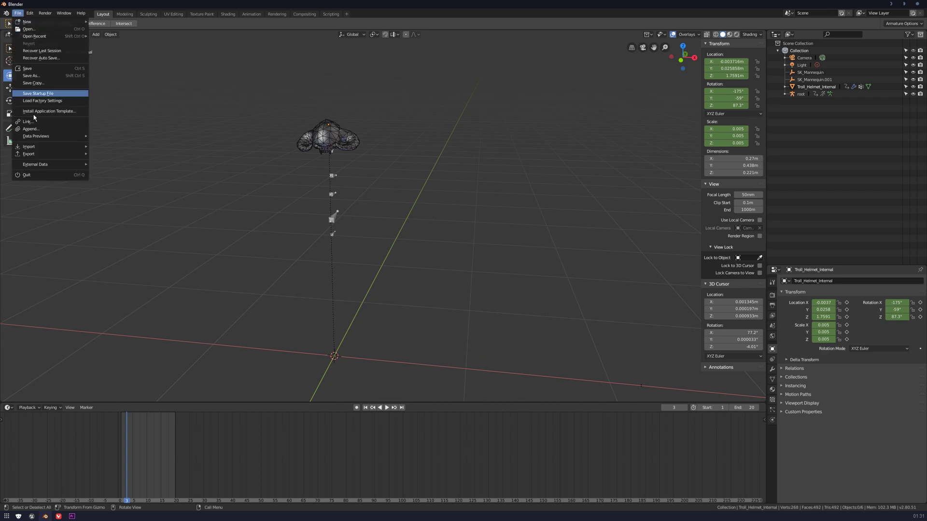
pyautogui.moveTo(56, 146)
pyautogui.click(127, 162)
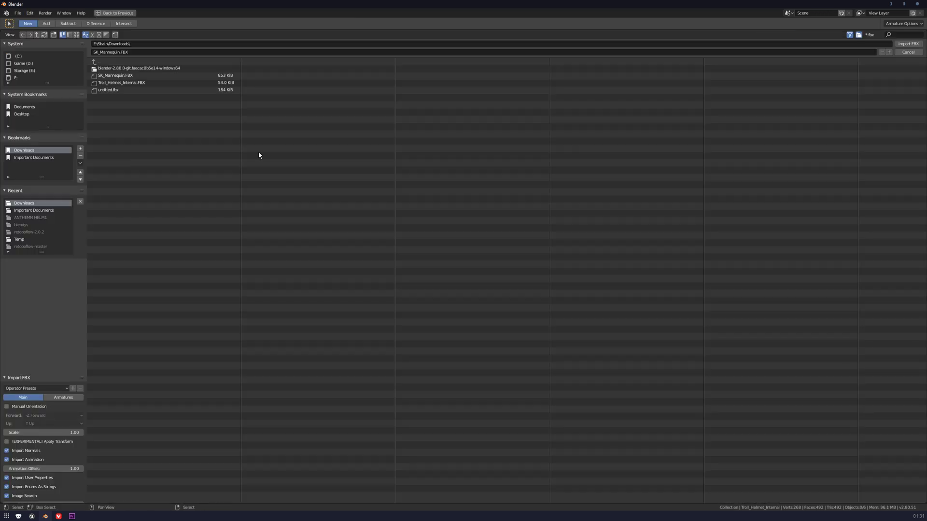
pyautogui.click(116, 76)
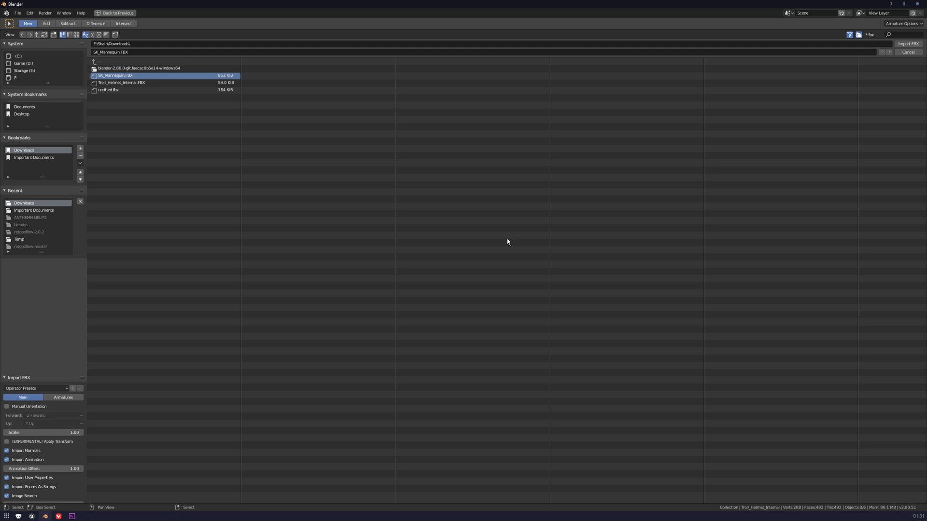
pyautogui.press('Return')
pyautogui.moveTo(376, 368); pyautogui.dragTo(566, 223)
pyautogui.hotkey('alt', 'a')
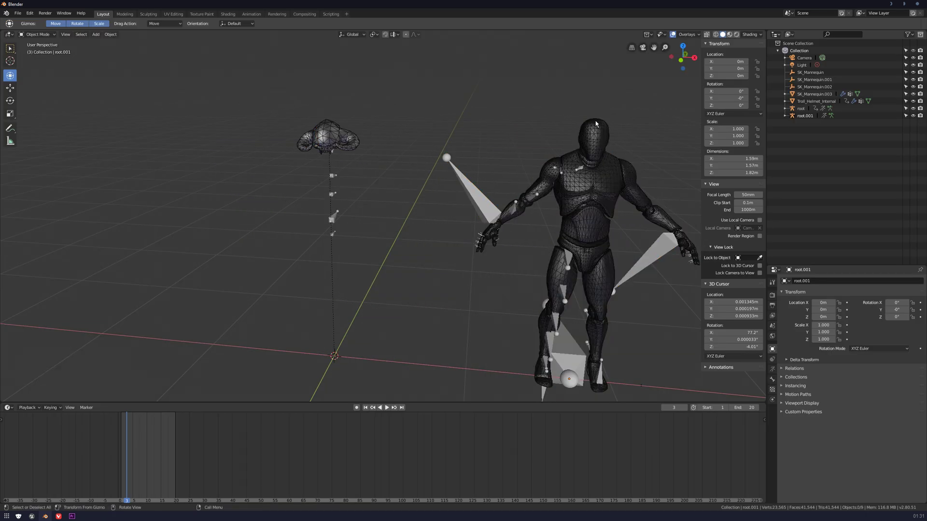
# Delete the mannequin body mesh, then select the helmet's root armature
pyautogui.click(596, 124)
pyautogui.press('Delete')
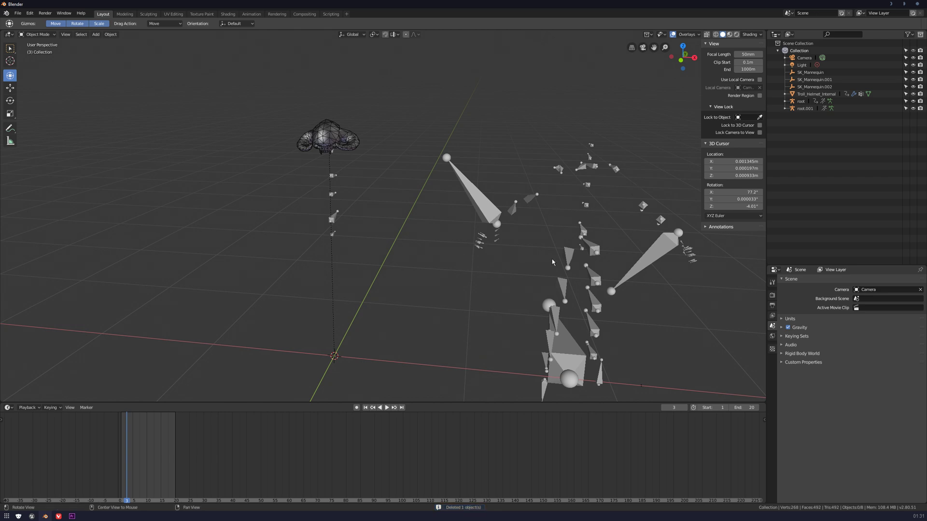
pyautogui.moveTo(454, 253); pyautogui.dragTo(336, 266, button='middle')
pyautogui.moveTo(560, 234); pyautogui.dragTo(366, 249, button='middle')
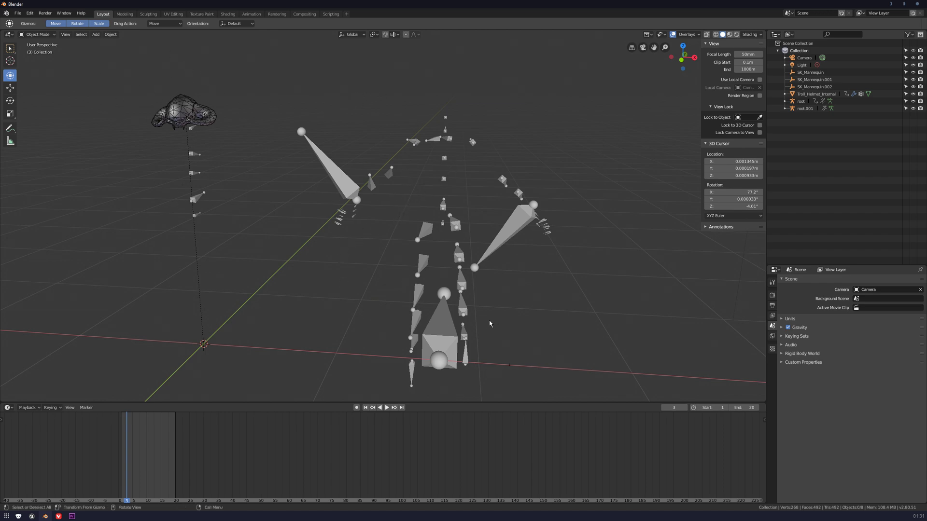
pyautogui.moveTo(526, 162); pyautogui.dragTo(253, 224, button='middle')
pyautogui.moveTo(205, 117); pyautogui.dragTo(207, 113, button='middle')
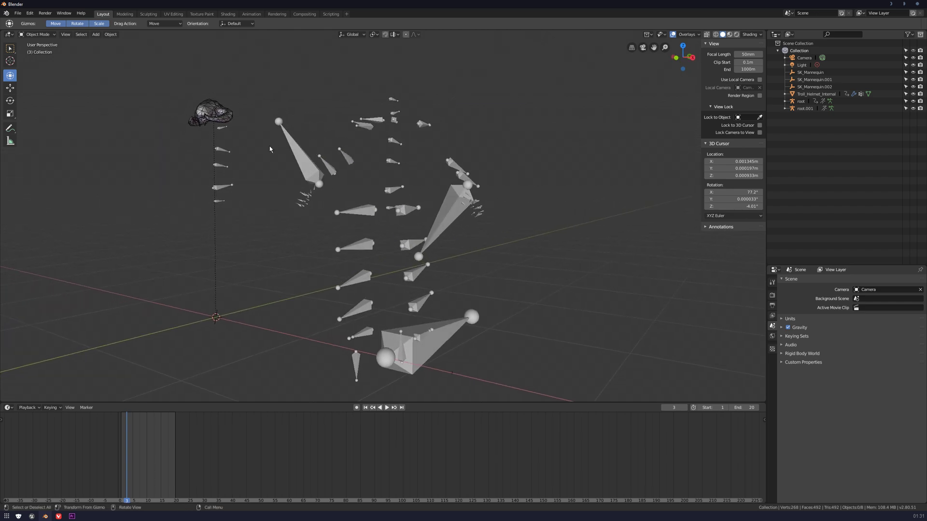
pyautogui.moveTo(261, 269); pyautogui.dragTo(297, 276, button='middle')
pyautogui.moveTo(279, 162); pyautogui.dragTo(279, 162, button='middle')
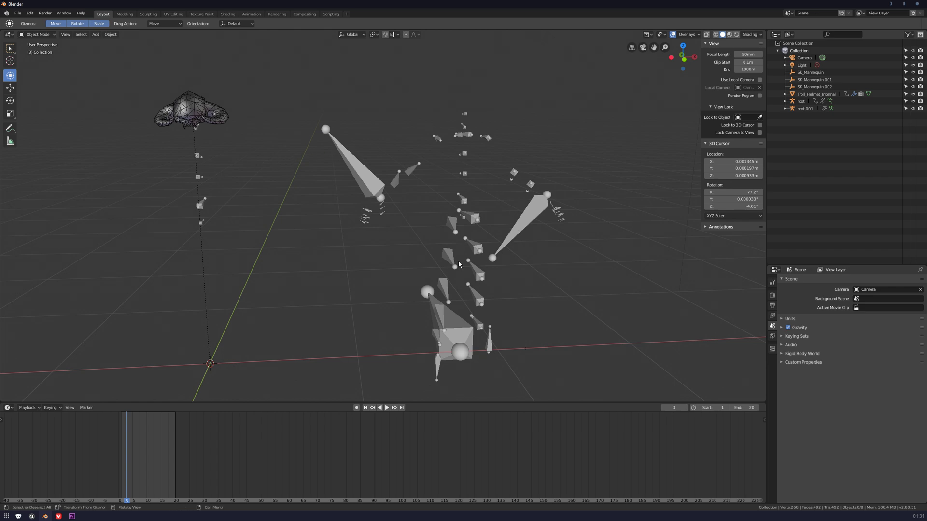
pyautogui.moveTo(224, 239); pyautogui.dragTo(324, 235, button='middle')
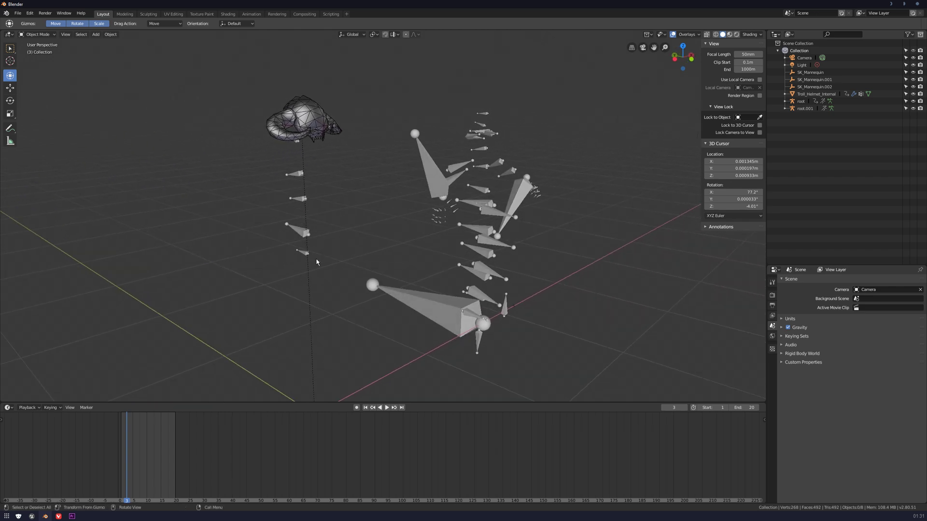
pyautogui.click(311, 250)
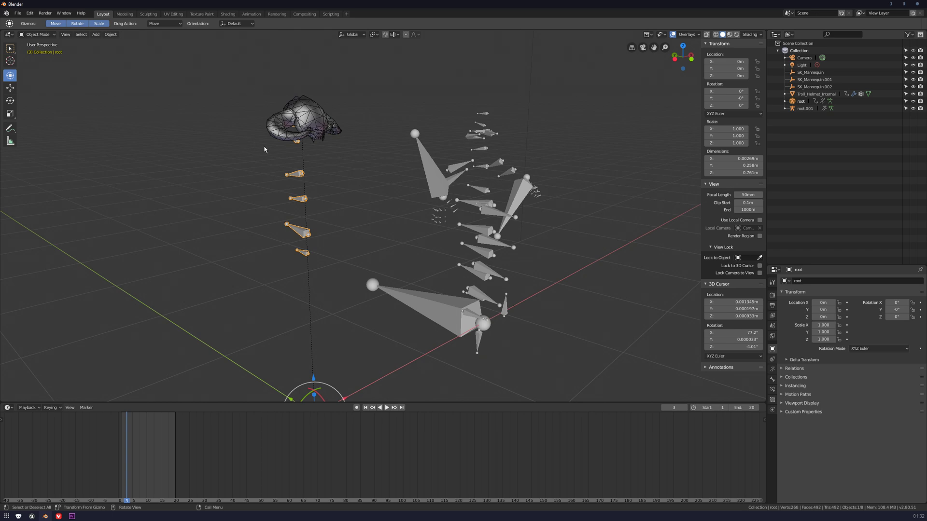
pyautogui.moveTo(374, 227); pyautogui.dragTo(457, 204, button='middle')
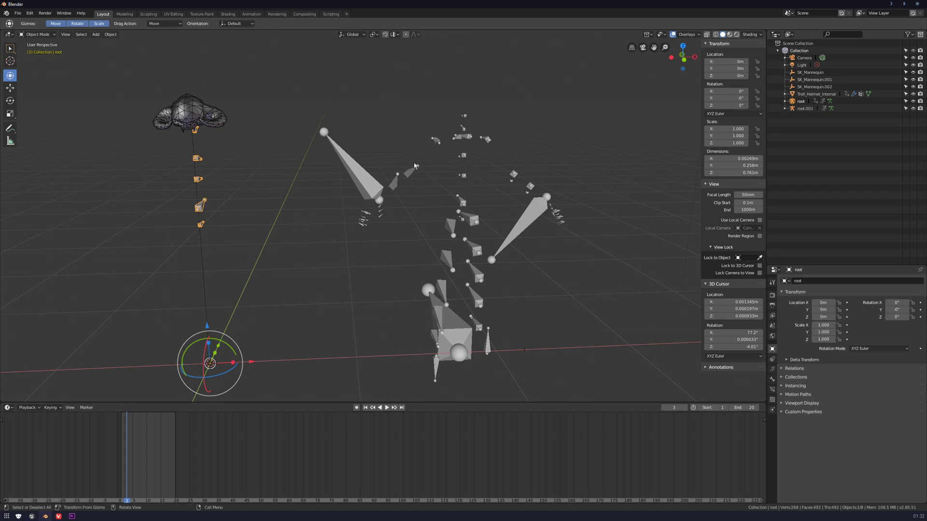
# Delete the imported mannequin armature root.001
pyautogui.click(325, 299)
pyautogui.moveTo(325, 295); pyautogui.dragTo(315, 270, button='middle')
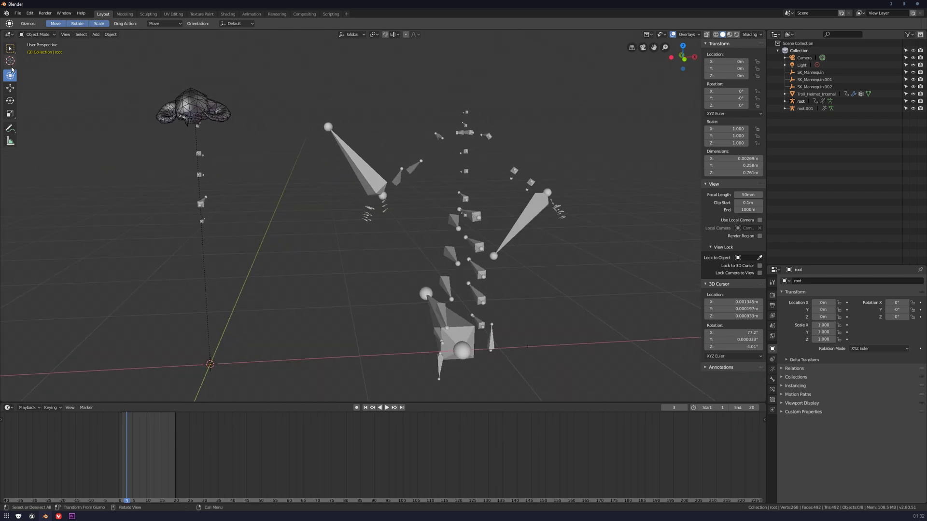
pyautogui.click(469, 137)
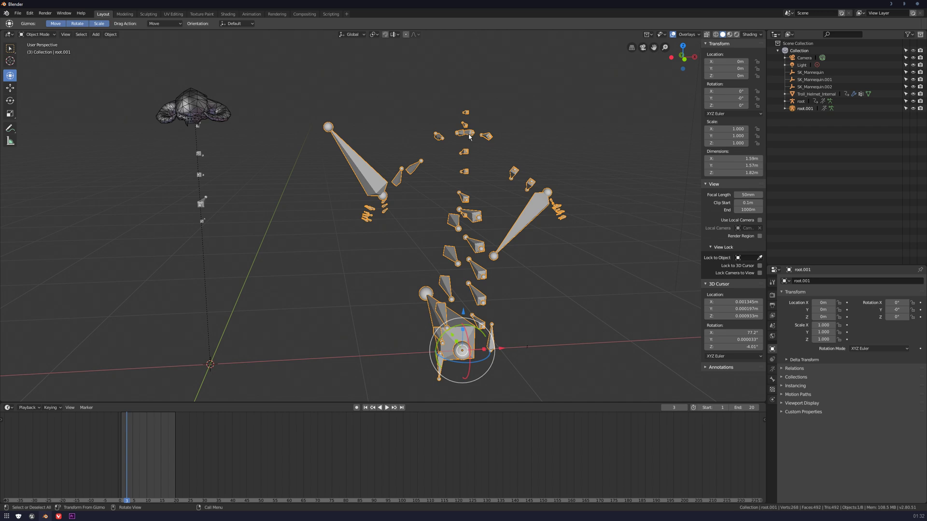
pyautogui.press('Delete')
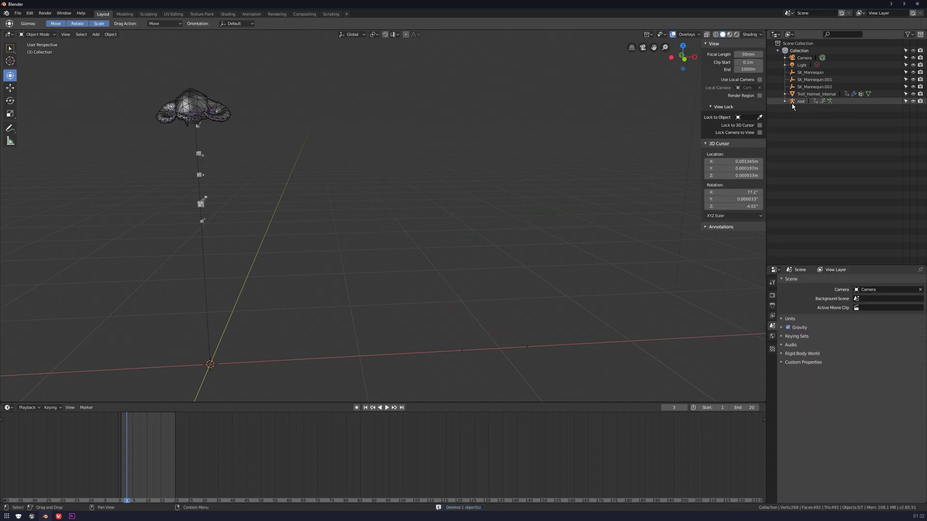
# Select the helmet's root armature, then select everything in the scene
pyautogui.moveTo(361, 217); pyautogui.dragTo(513, 227, button='middle')
pyautogui.click(814, 71)
pyautogui.click(463, 145)
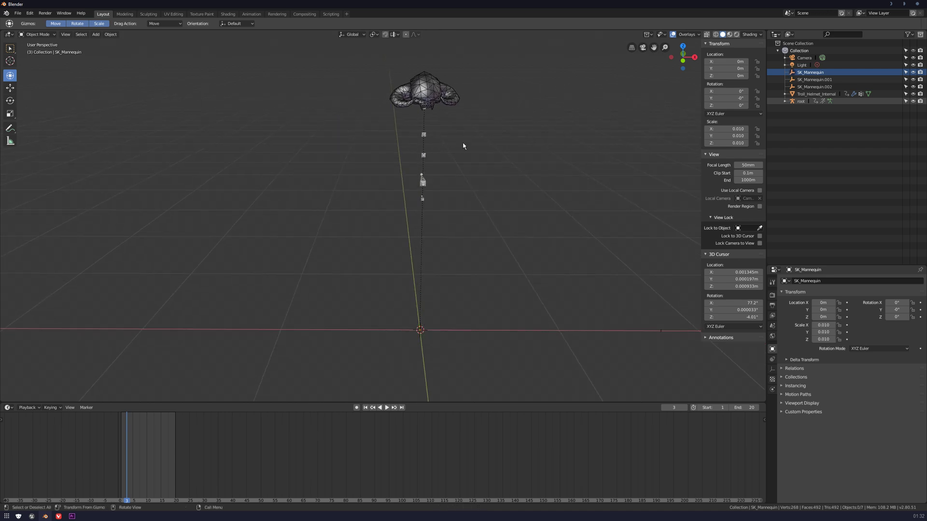
pyautogui.click(424, 159)
pyautogui.moveTo(521, 151); pyautogui.dragTo(550, 285, button='middle')
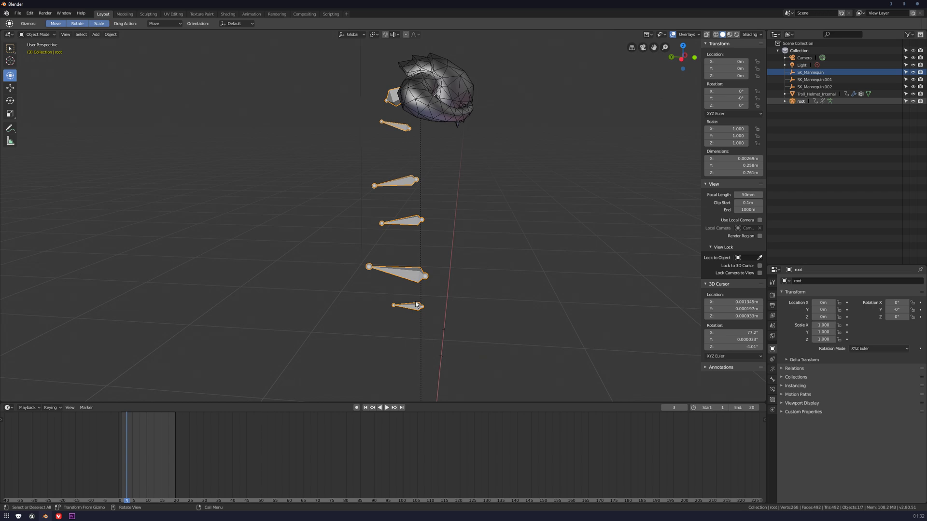
pyautogui.hotkey('alt', 'a')
pyautogui.press('a')
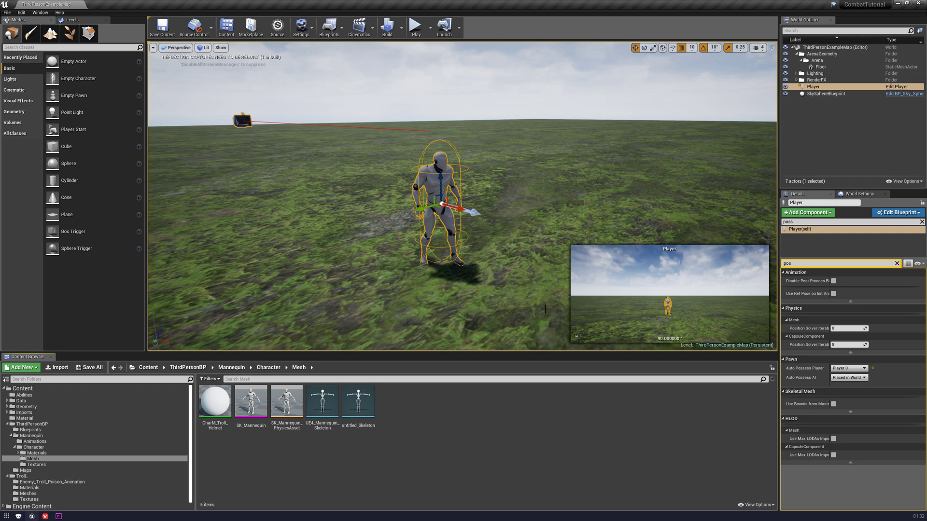
# Open the untitled helmet mesh from Content and switch to its skeleton
pyautogui.click(148, 368)
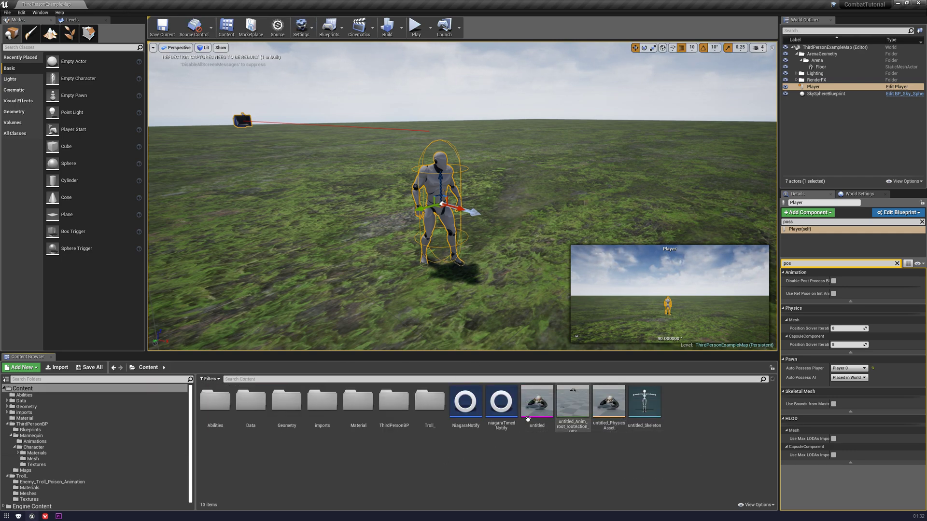
pyautogui.doubleClick(535, 398)
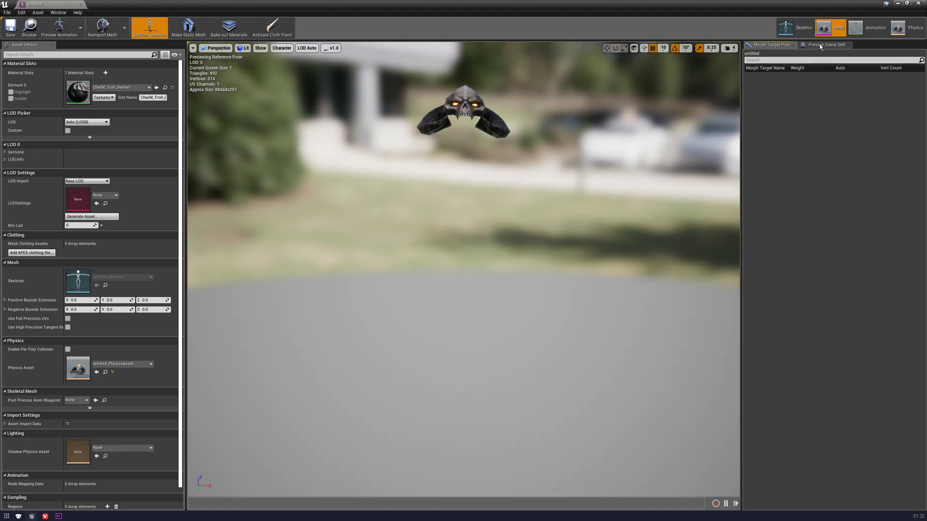
pyautogui.click(798, 33)
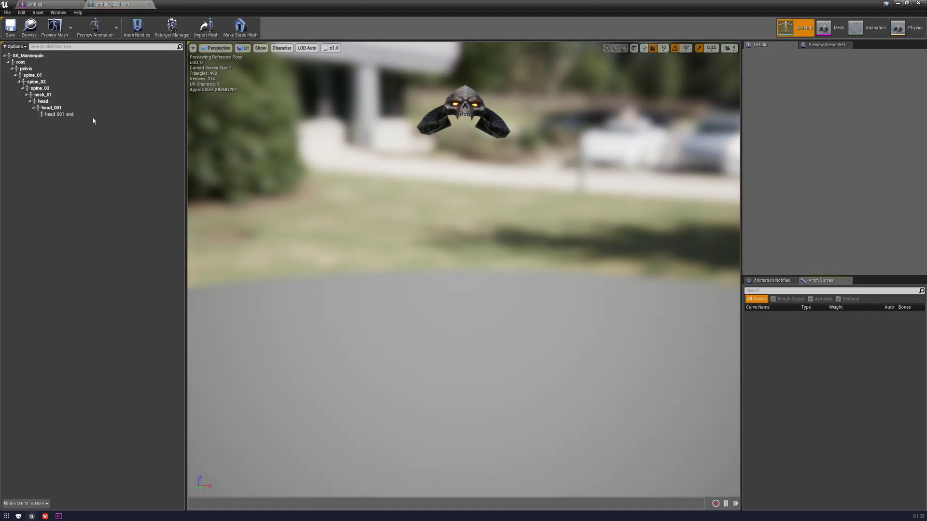
# Walk the Skeleton Tree from root through pelvis, spine_01, spine_03 and neck_01 to head
pyautogui.click(89, 102)
pyautogui.click(20, 62)
pyautogui.moveTo(412, 241); pyautogui.dragTo(214, 150)
pyautogui.click(26, 69)
pyautogui.click(32, 75)
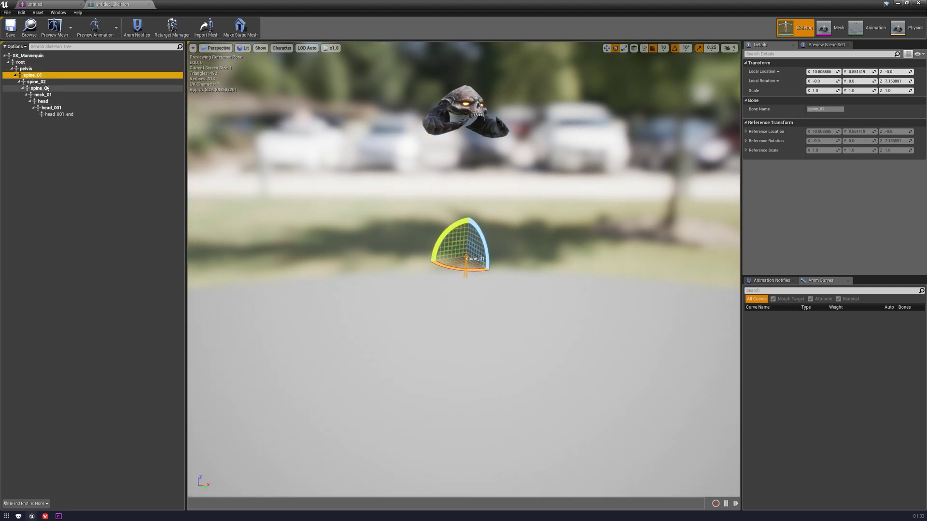
pyautogui.click(48, 88)
pyautogui.click(60, 95)
pyautogui.click(62, 101)
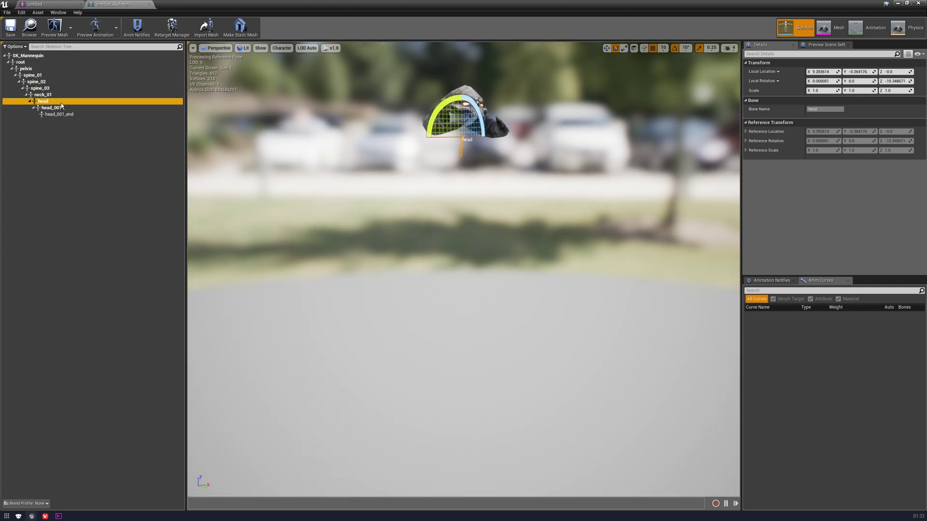
# Compare the head_001 and head_001_end bones, then collapse and re-expand head's children
pyautogui.click(80, 107)
pyautogui.click(78, 114)
pyautogui.click(78, 108)
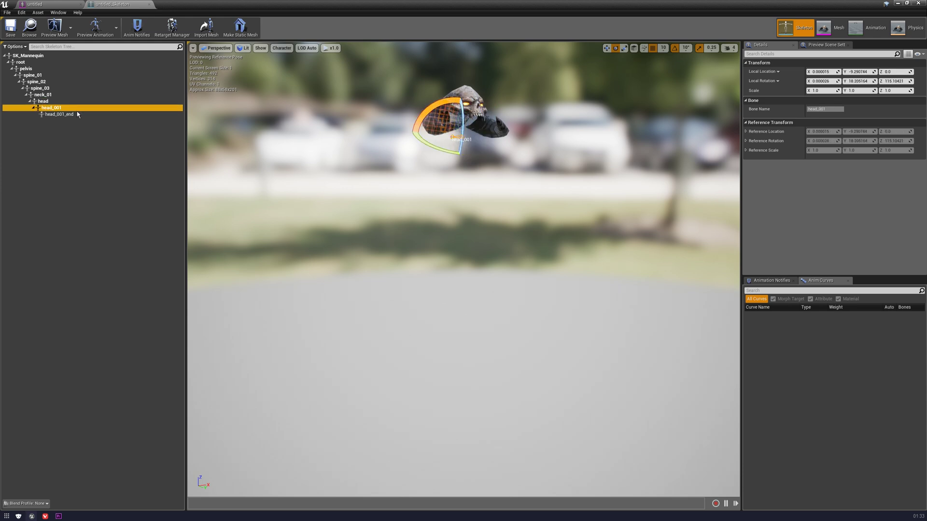
pyautogui.click(71, 114)
pyautogui.click(70, 107)
pyautogui.click(68, 114)
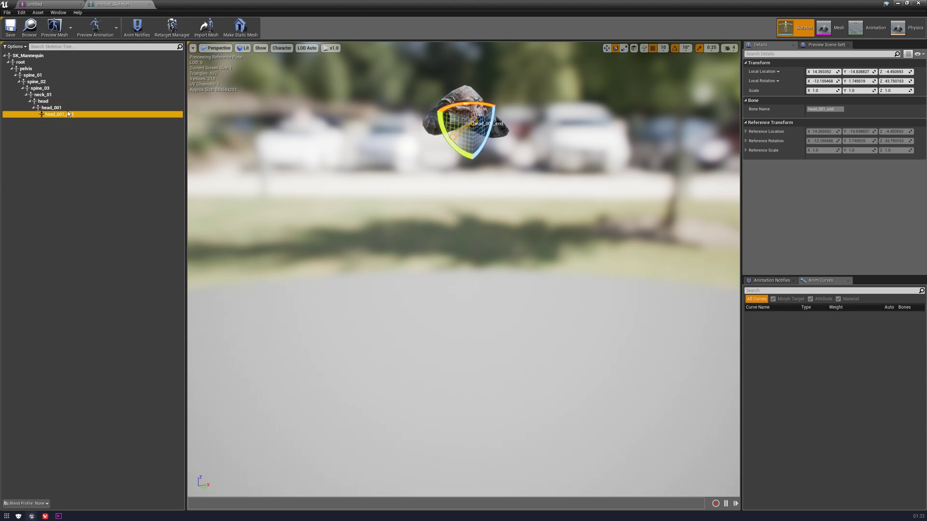
pyautogui.click(66, 101)
pyautogui.click(66, 114)
pyautogui.click(65, 107)
pyautogui.click(64, 115)
pyautogui.click(63, 107)
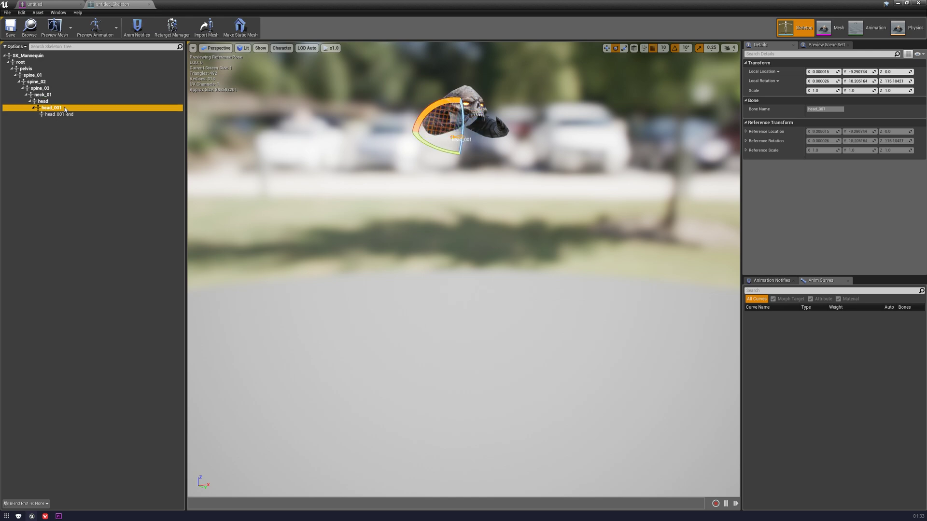
pyautogui.click(61, 116)
pyautogui.click(61, 107)
pyautogui.click(34, 102)
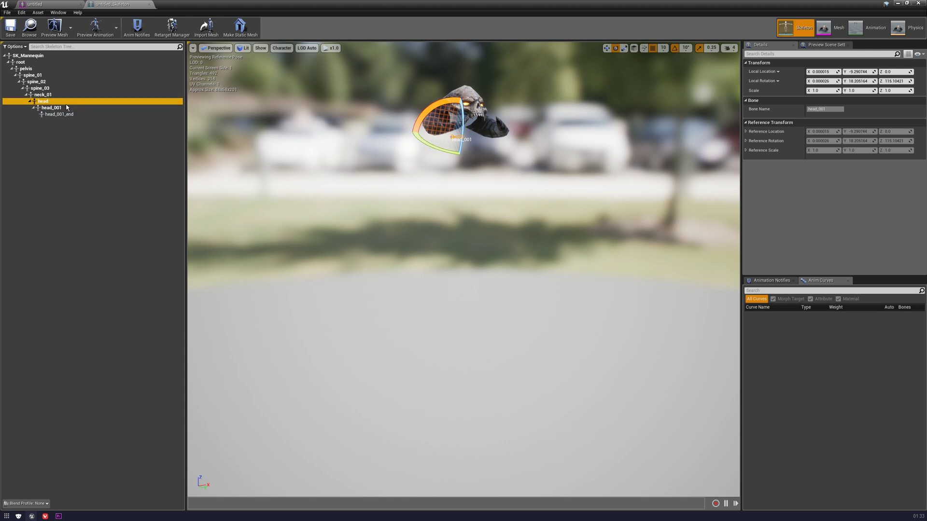
pyautogui.click(30, 102)
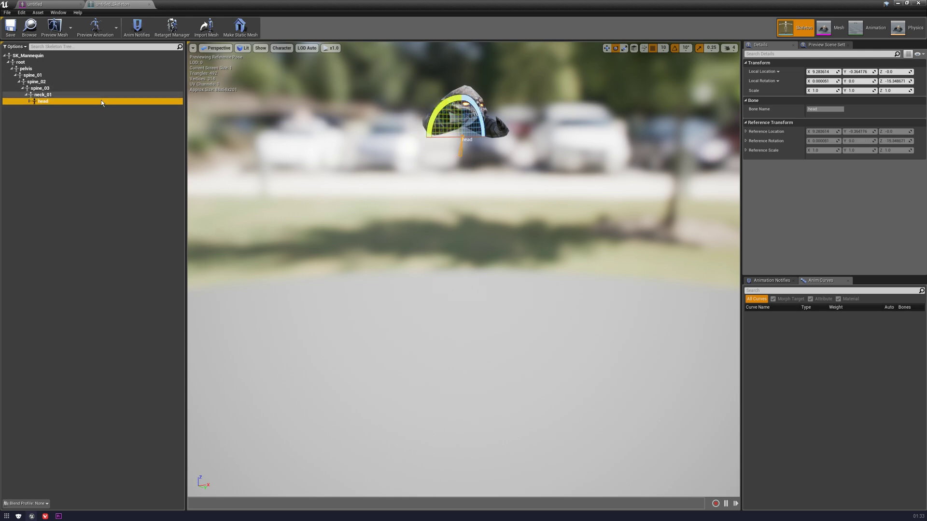
pyautogui.click(29, 102)
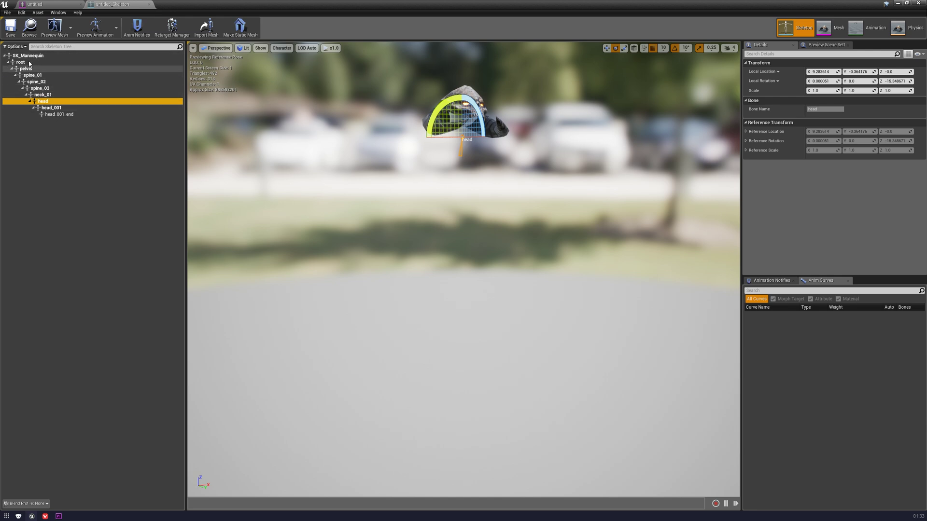
# Pull the untitled mesh editor out into its own floating window
pyautogui.click(35, 4)
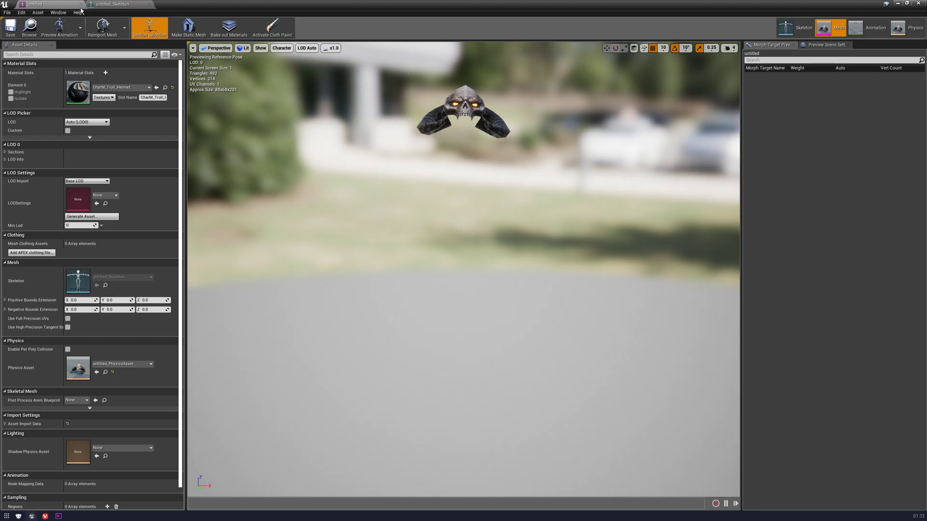
pyautogui.moveTo(35, 4); pyautogui.dragTo(162, 8)
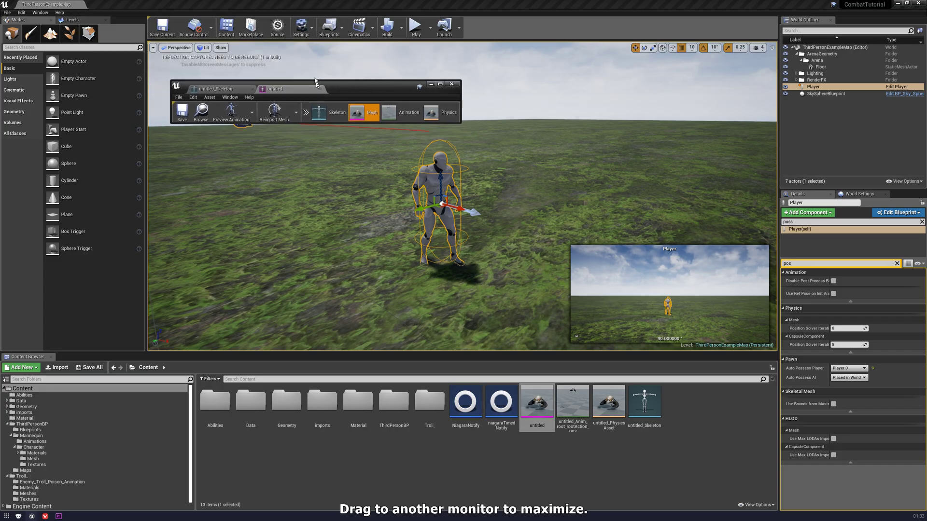
pyautogui.moveTo(316, 83); pyautogui.dragTo(316, 57)
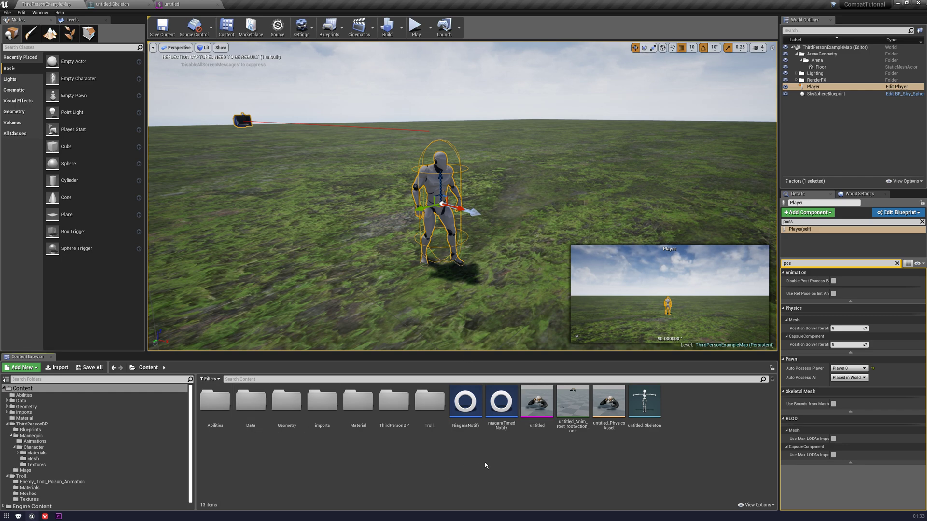
# Create an Anim Blueprint from the untitled skeletal mesh and name it helm_animBP
pyautogui.rightClick(542, 419)
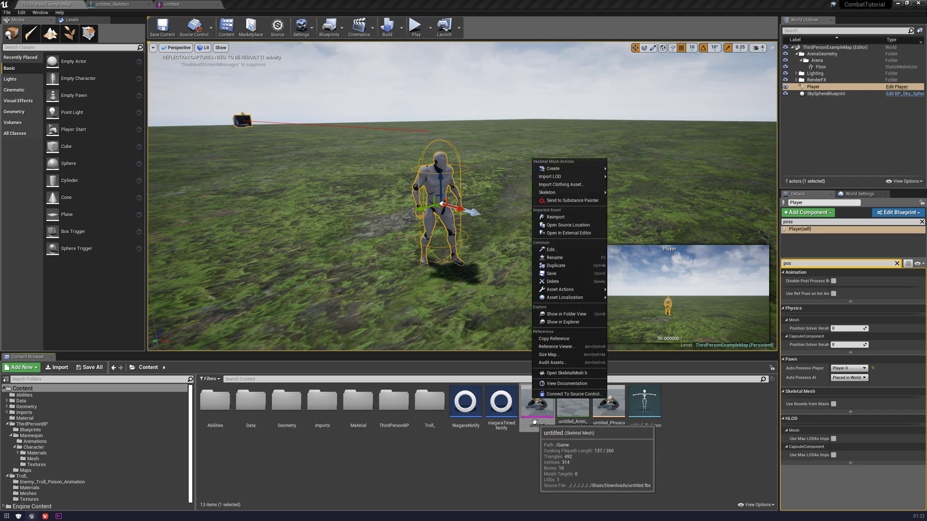
pyautogui.moveTo(571, 196)
pyautogui.moveTo(571, 169)
pyautogui.moveTo(639, 176)
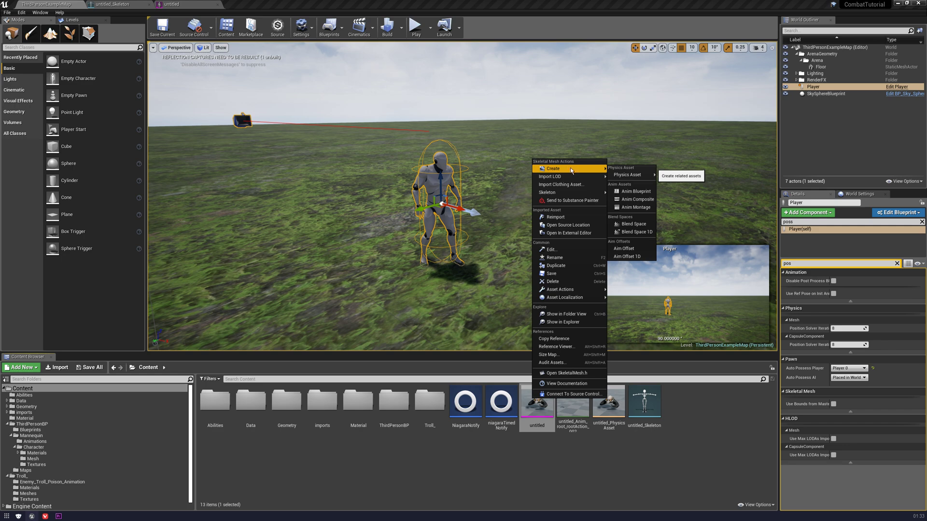
pyautogui.click(637, 199)
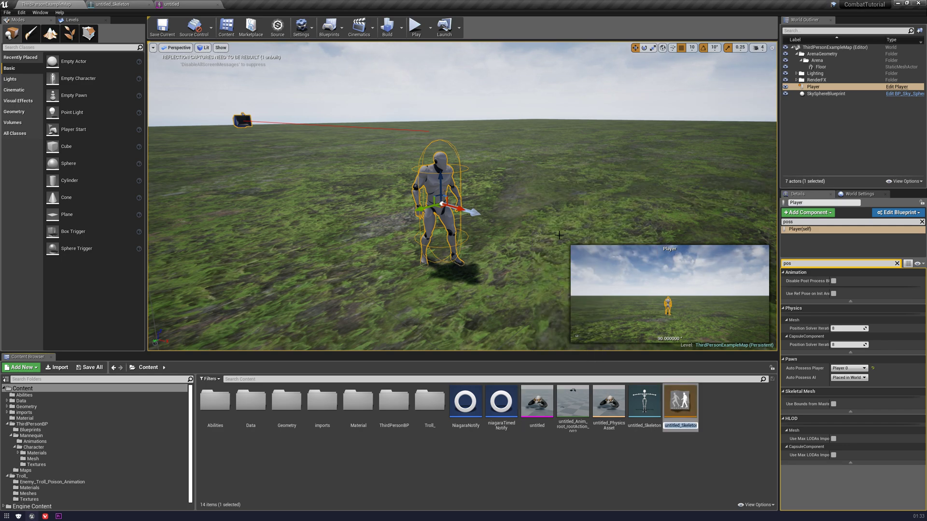
pyautogui.write('helm')
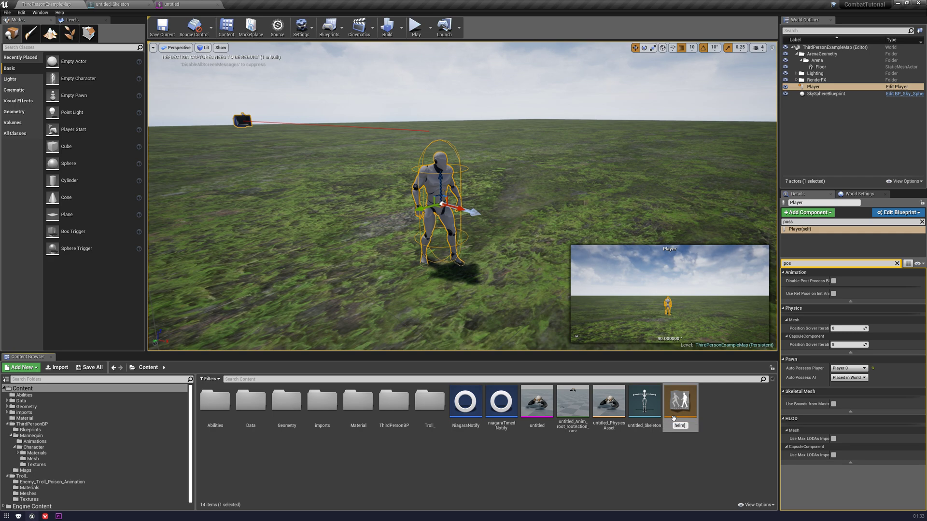
pyautogui.write('_tanimBP')
pyautogui.press('Return')
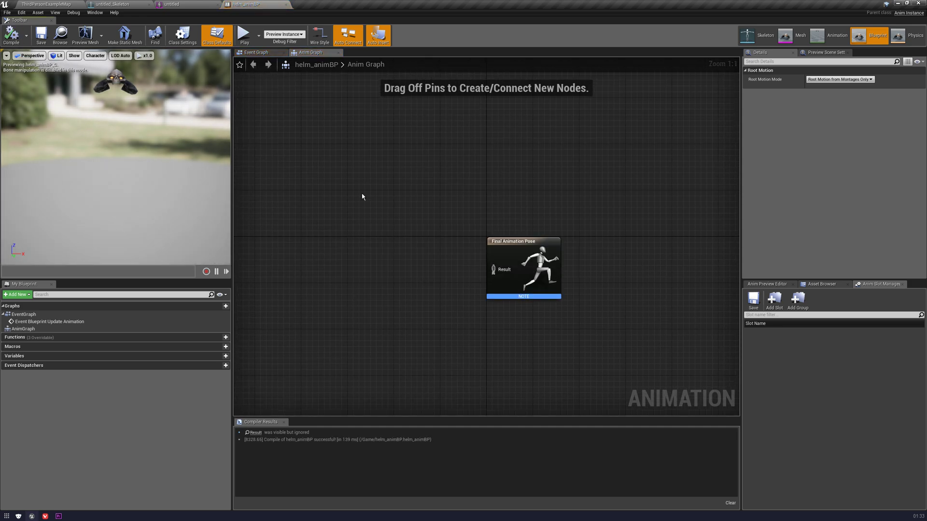
# Add a Copy Pose From Mesh node and wire it into Final Animation Pose
pyautogui.moveTo(512, 241); pyautogui.dragTo(587, 224)
pyautogui.click(476, 184)
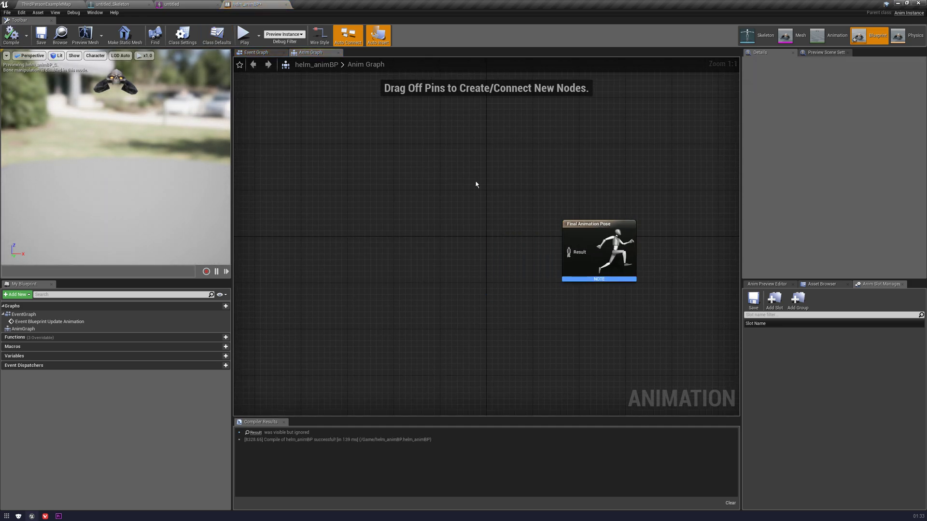
pyautogui.rightClick(456, 227)
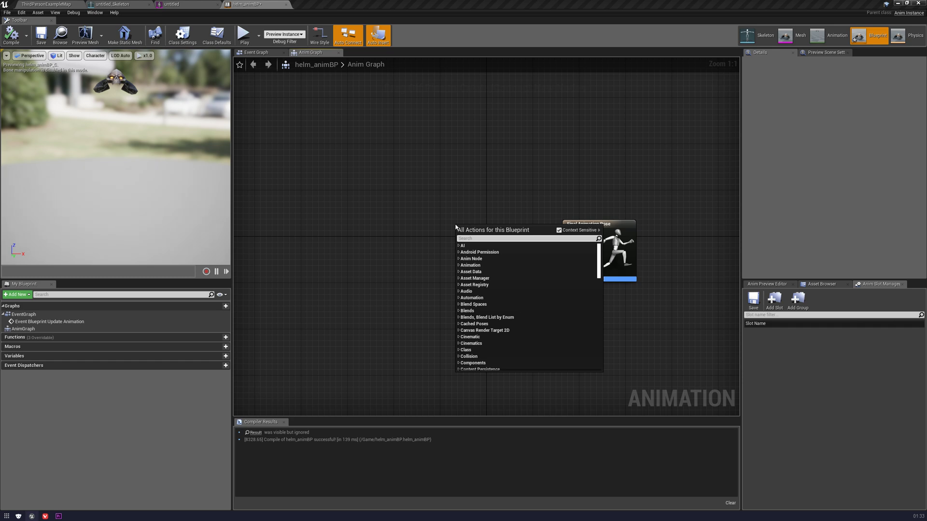
pyautogui.write('copy pose f')
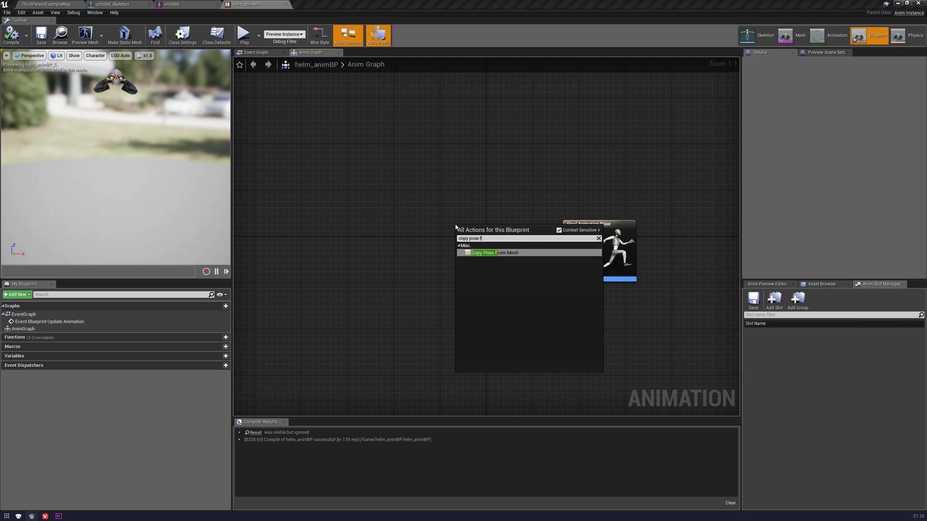
pyautogui.write('rom')
pyautogui.press('Return')
pyautogui.moveTo(531, 242); pyautogui.dragTo(474, 240)
pyautogui.click(521, 213)
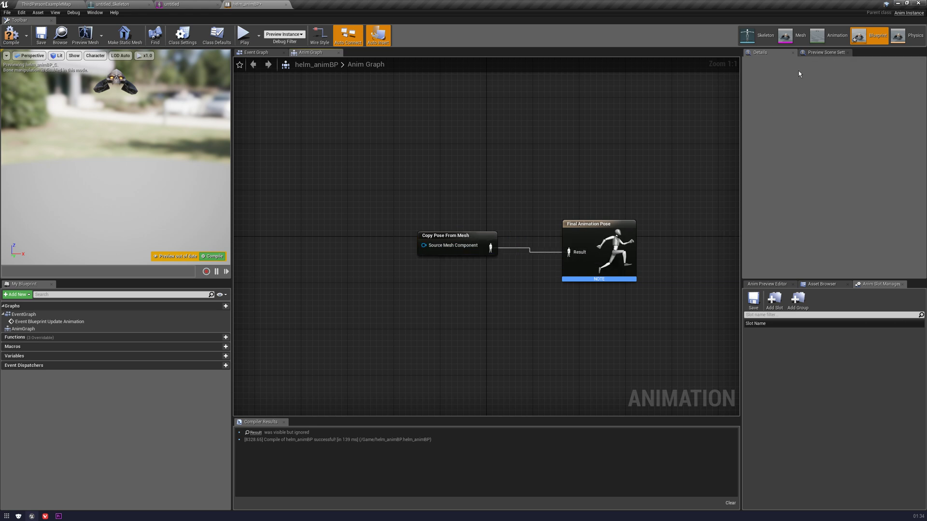
# Enable Use Attached Parent on Copy Pose From Mesh and compile helm_animBP
pyautogui.click(479, 231)
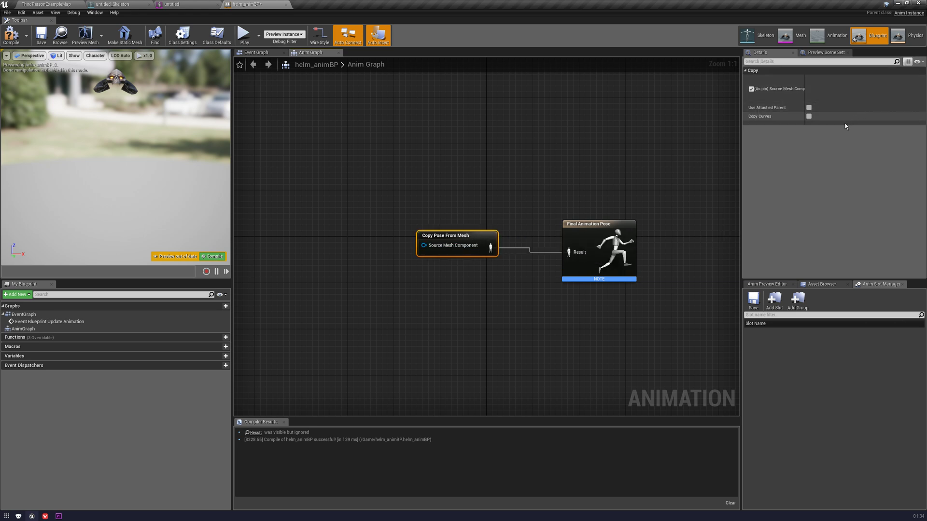
pyautogui.click(259, 53)
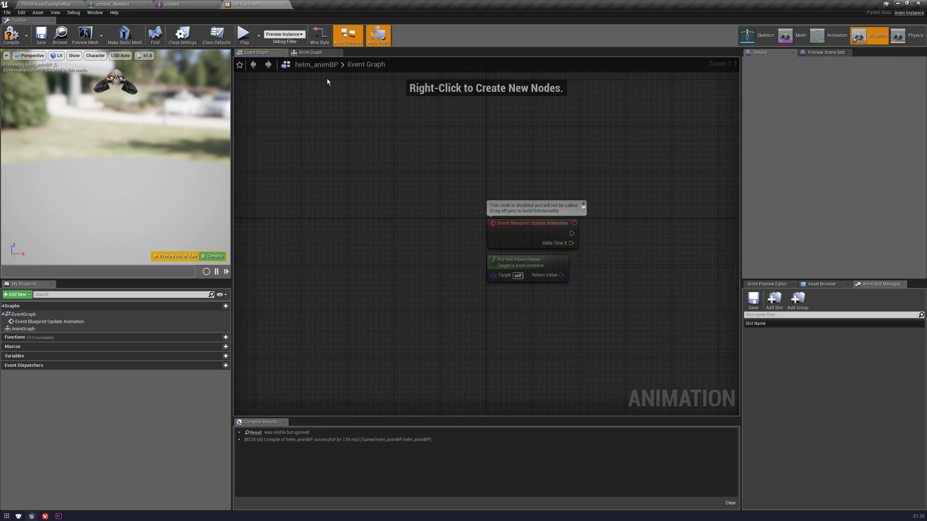
pyautogui.click(310, 52)
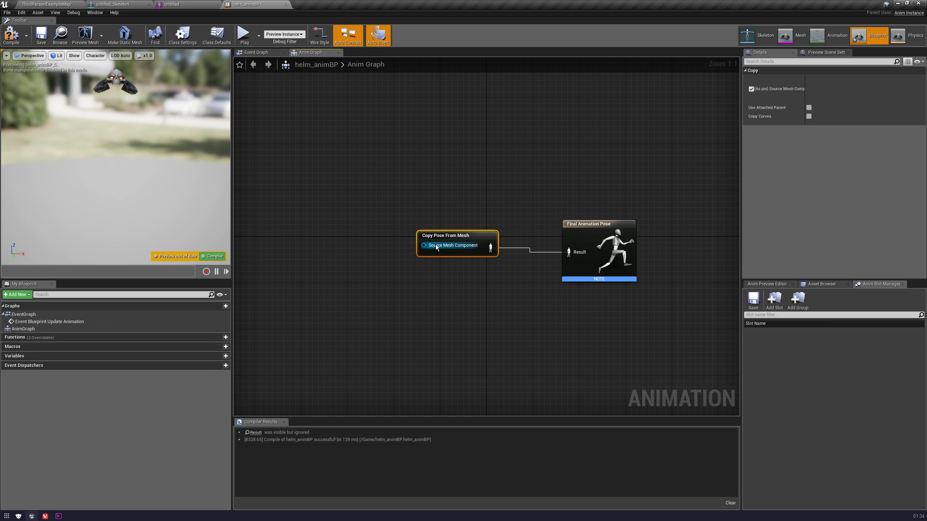
pyautogui.moveTo(464, 234); pyautogui.dragTo(465, 240)
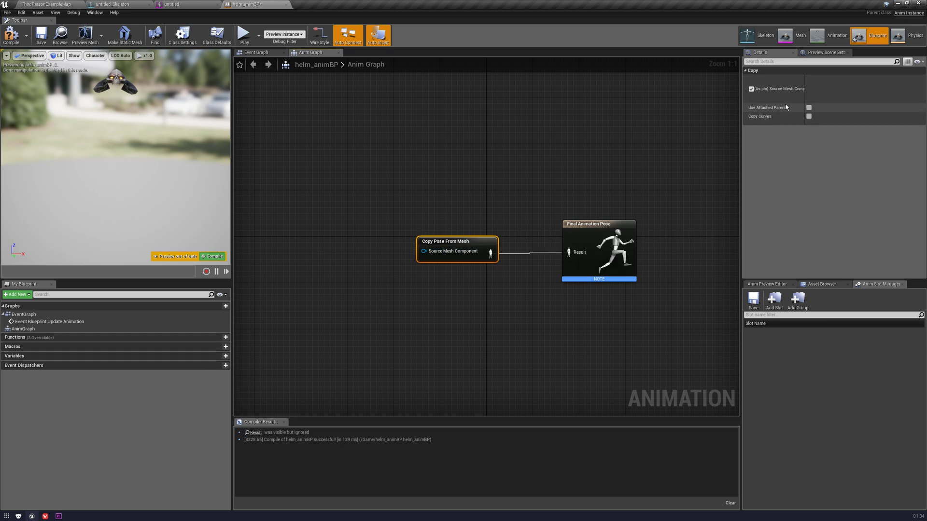
pyautogui.click(809, 107)
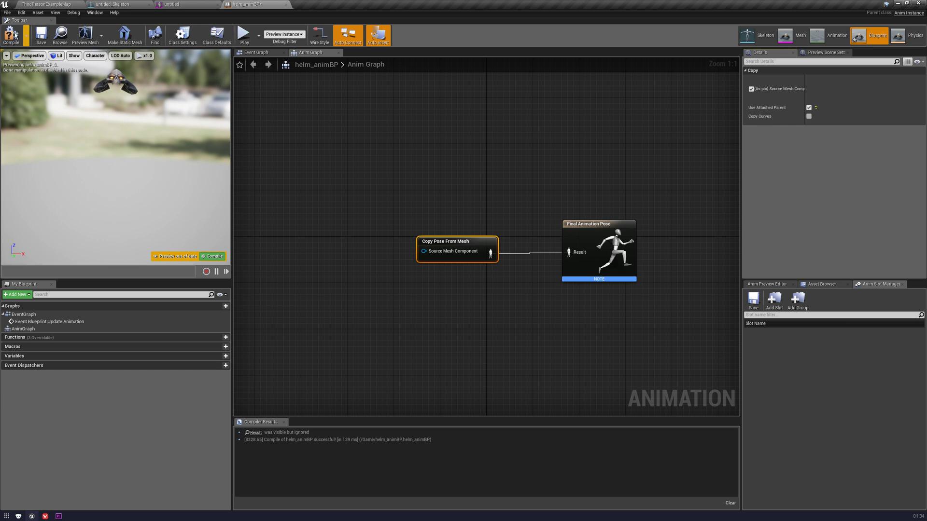
pyautogui.click(40, 34)
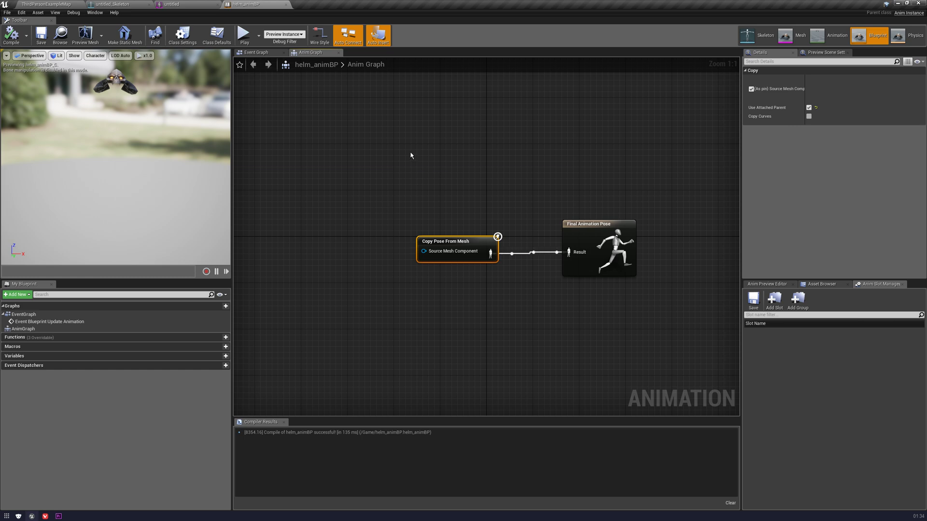
pyautogui.click(183, 4)
# Drag the untitled helmet mesh into the Player blueprint's components, parented under Mesh
pyautogui.click(112, 4)
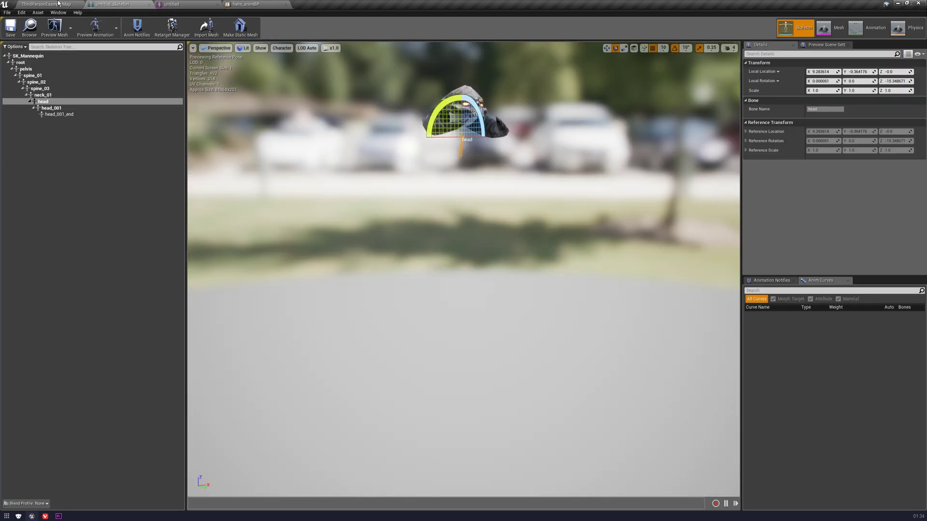
pyautogui.click(58, 4)
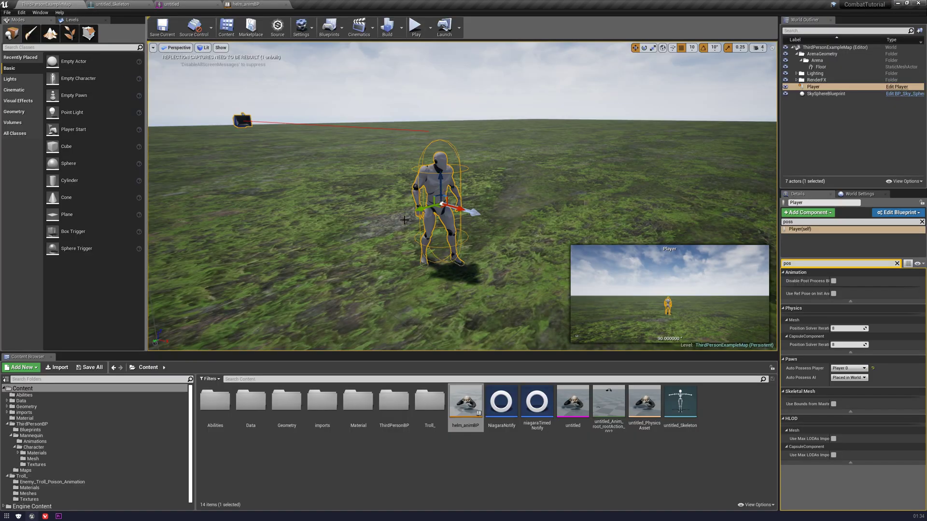
pyautogui.click(905, 88)
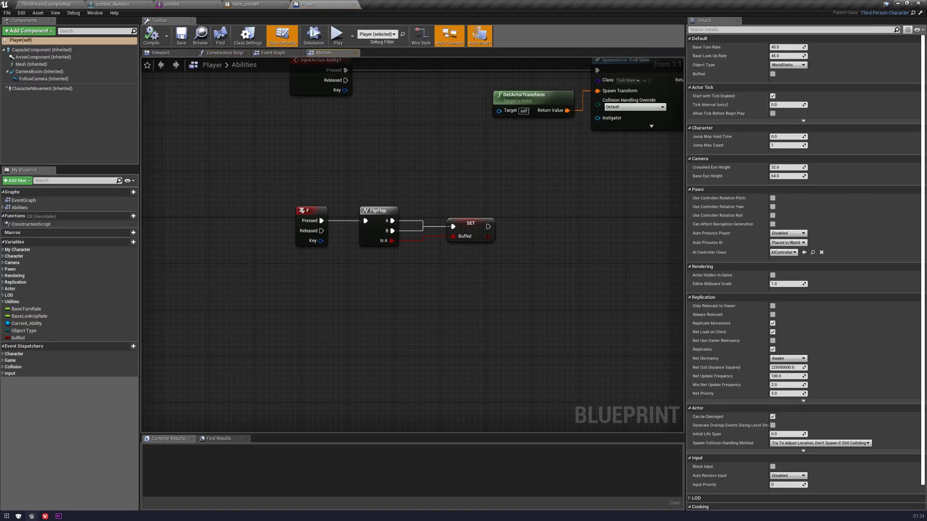
pyautogui.click(51, 4)
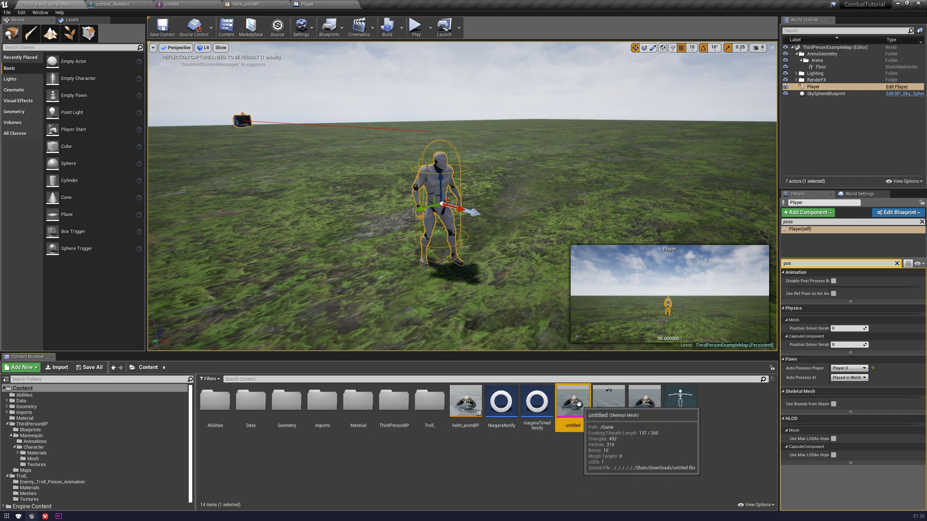
pyautogui.moveTo(568, 419); pyautogui.dragTo(31, 64)
pyautogui.click(33, 155)
pyautogui.click(22, 85)
pyautogui.click(36, 65)
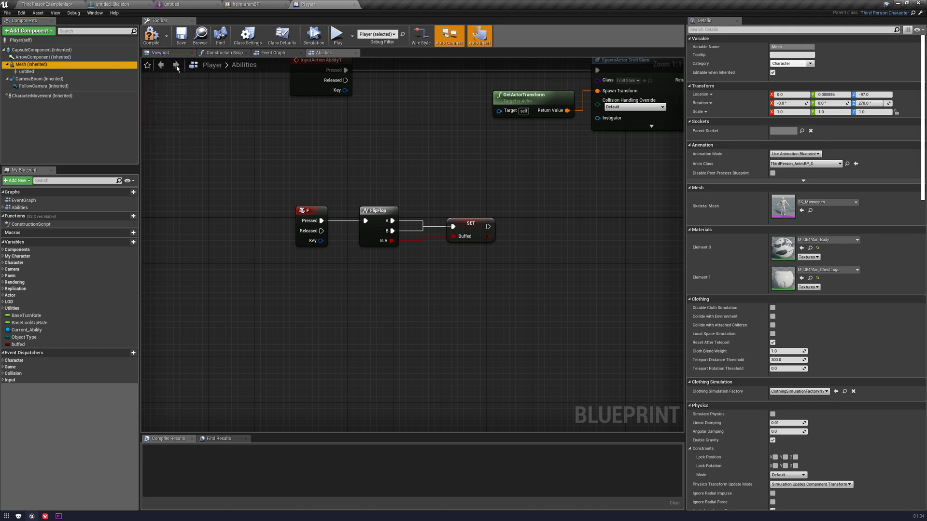
pyautogui.click(160, 53)
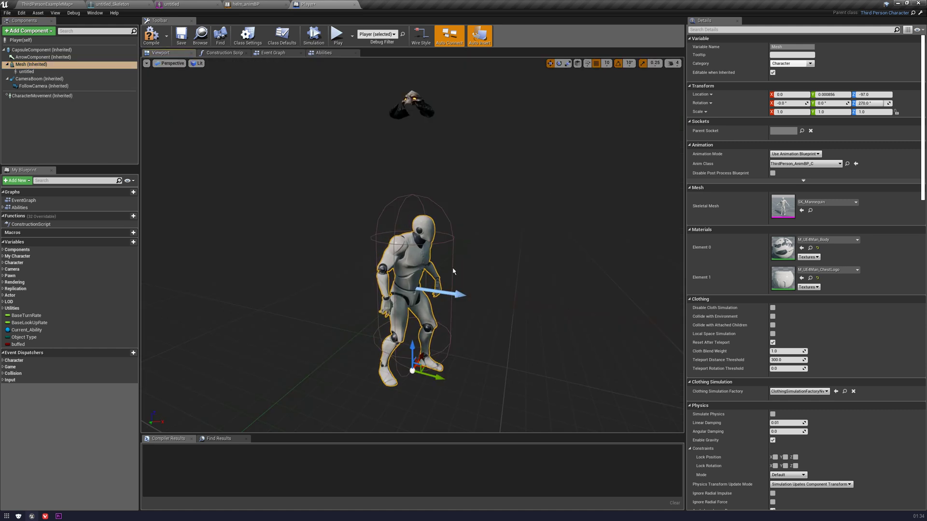
# Zero the helmet component's location and rotation and set its Anim Class to helm_animBP
pyautogui.click(26, 71)
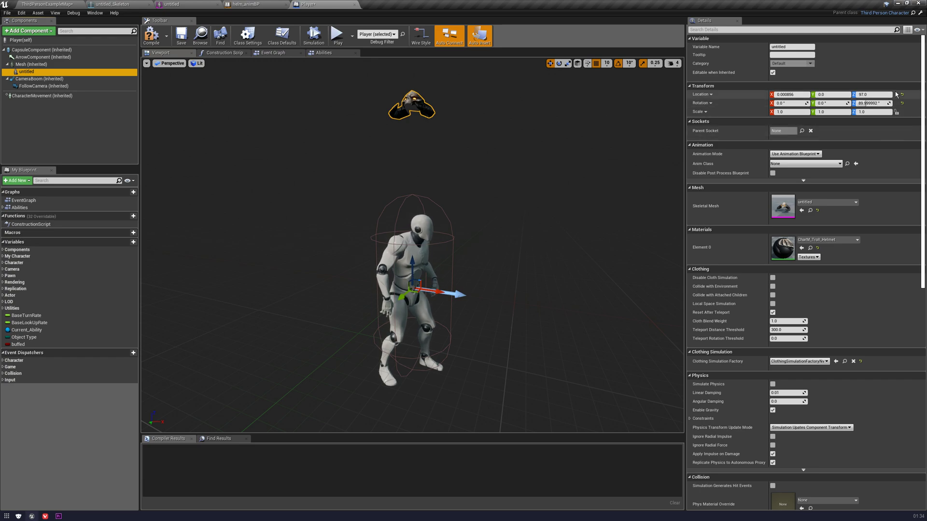
pyautogui.click(902, 95)
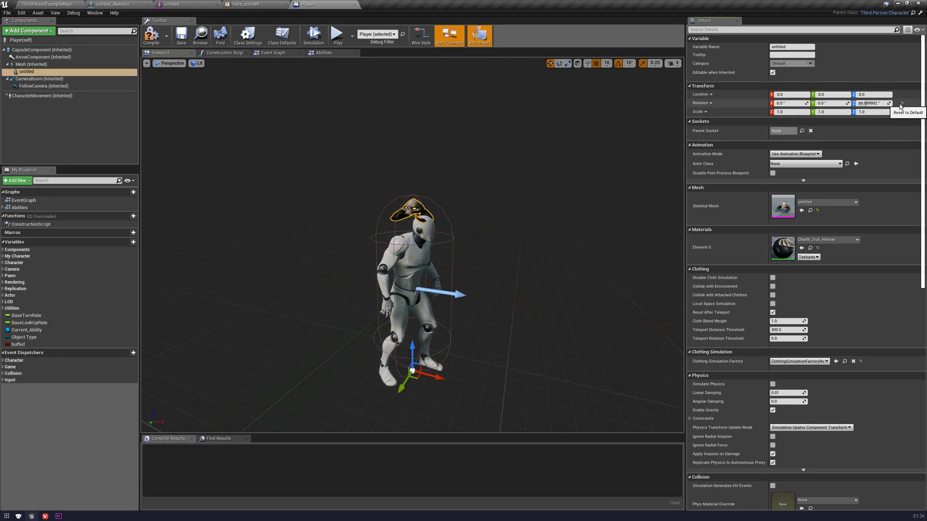
pyautogui.click(901, 103)
pyautogui.moveTo(494, 159); pyautogui.dragTo(483, 159)
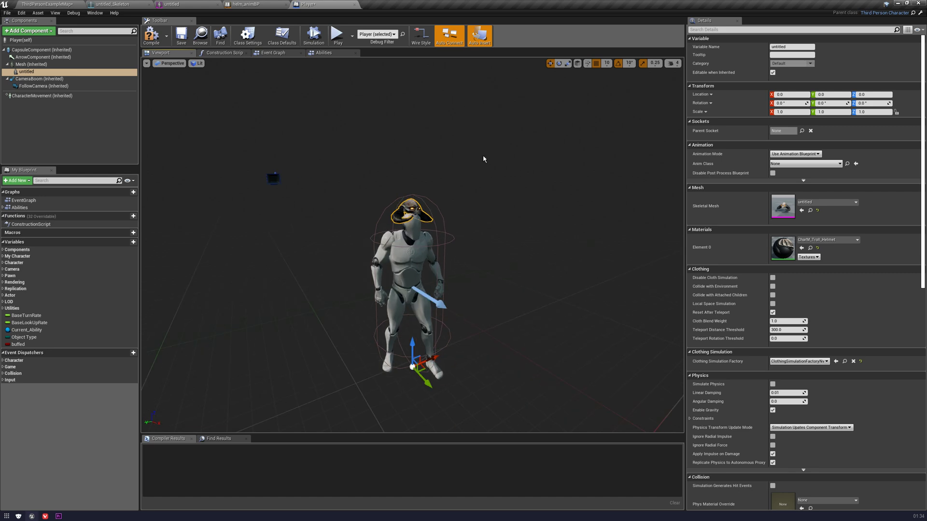
pyautogui.click(789, 164)
pyautogui.click(796, 232)
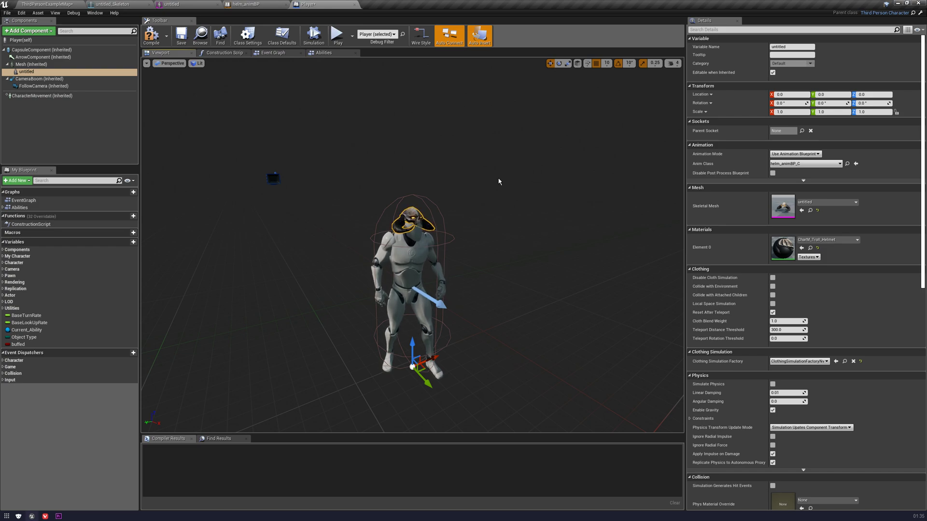
# Compile and save the Player blueprint, then save the level and all pending changes
pyautogui.click(151, 34)
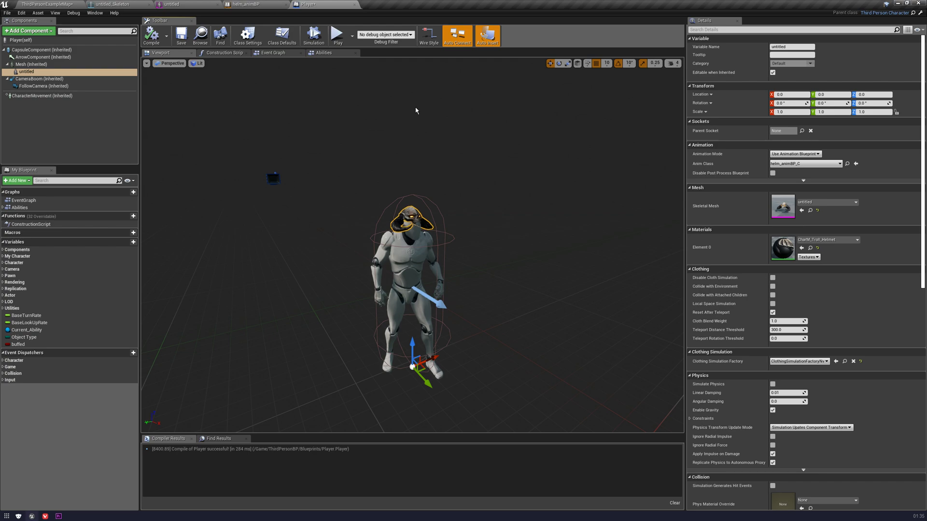
pyautogui.hotkey('ctrl', 's')
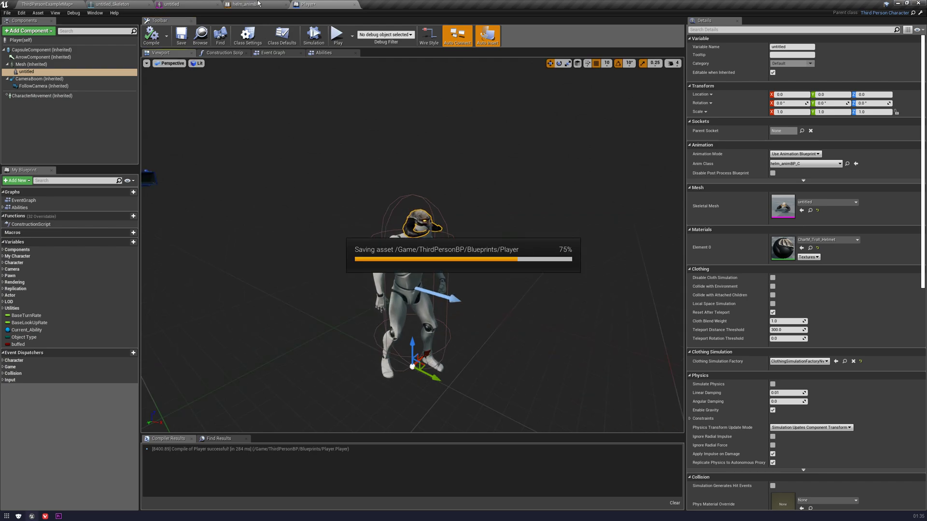
pyautogui.click(246, 3)
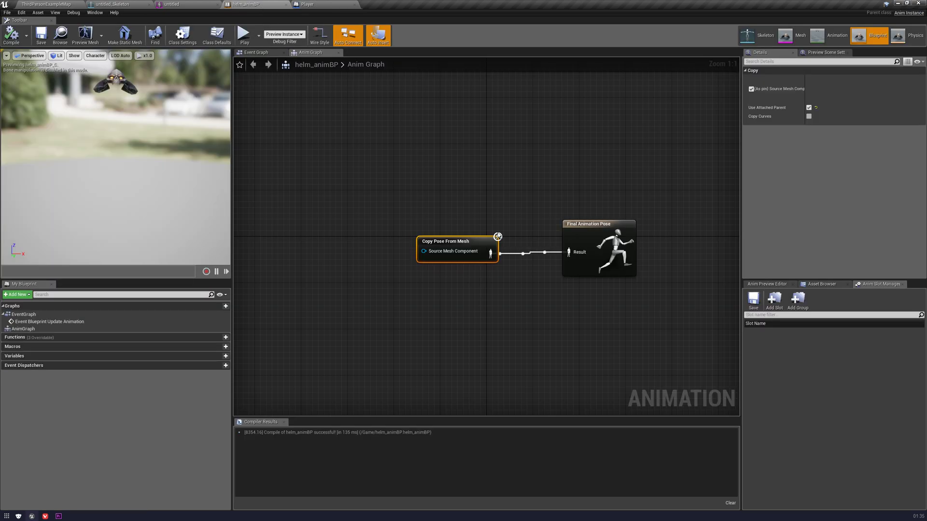
pyautogui.click(595, 171)
pyautogui.click(317, 4)
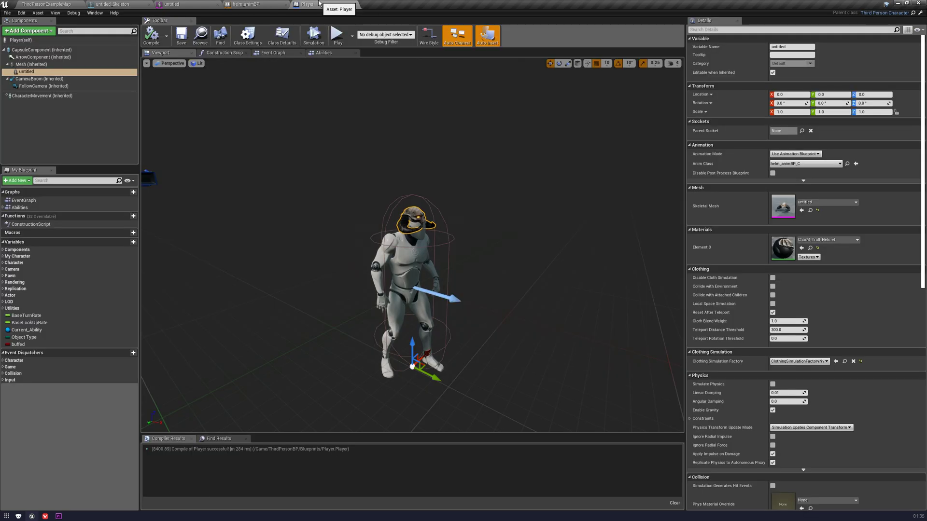
pyautogui.hotkey('ctrl', 'shift', 's')
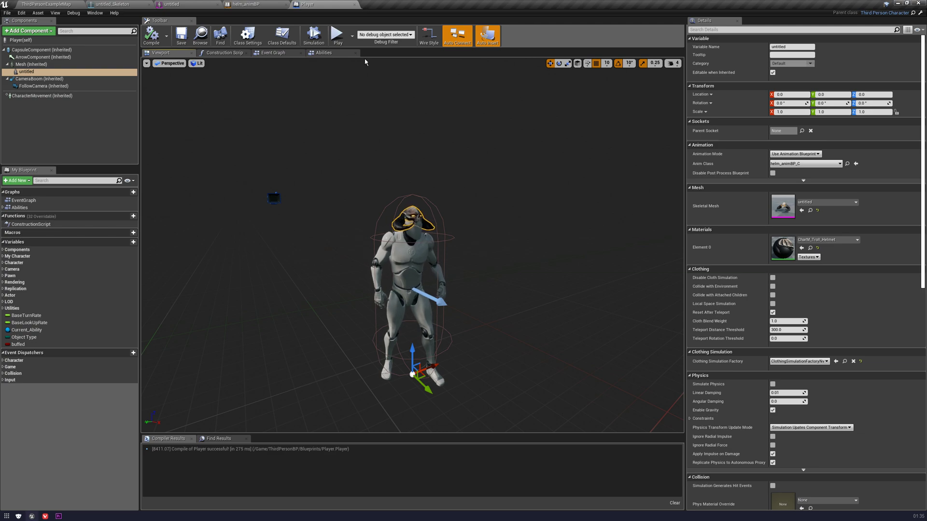
# Move the Copy Pose From Mesh node up and left in the helm_animBP Anim Graph
pyautogui.click(251, 5)
pyautogui.moveTo(486, 181); pyautogui.dragTo(513, 128, button='right')
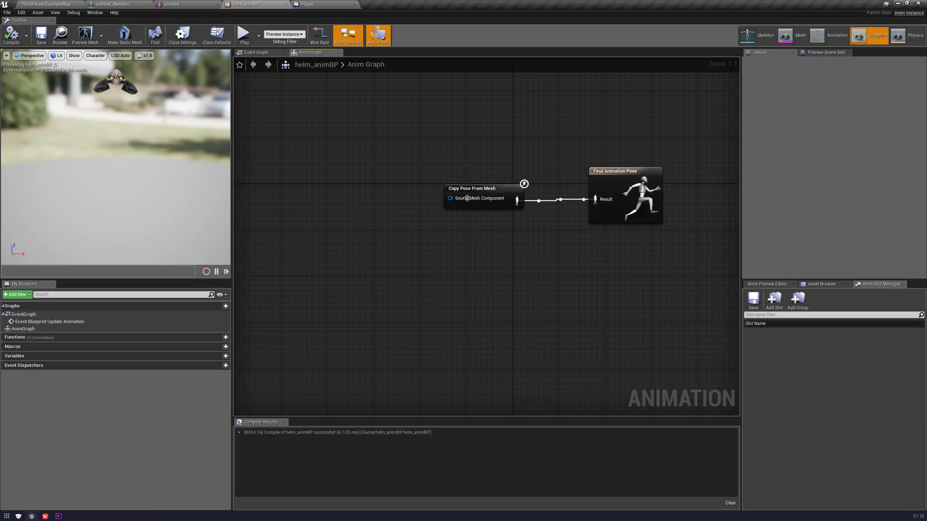
pyautogui.moveTo(492, 193); pyautogui.dragTo(412, 165)
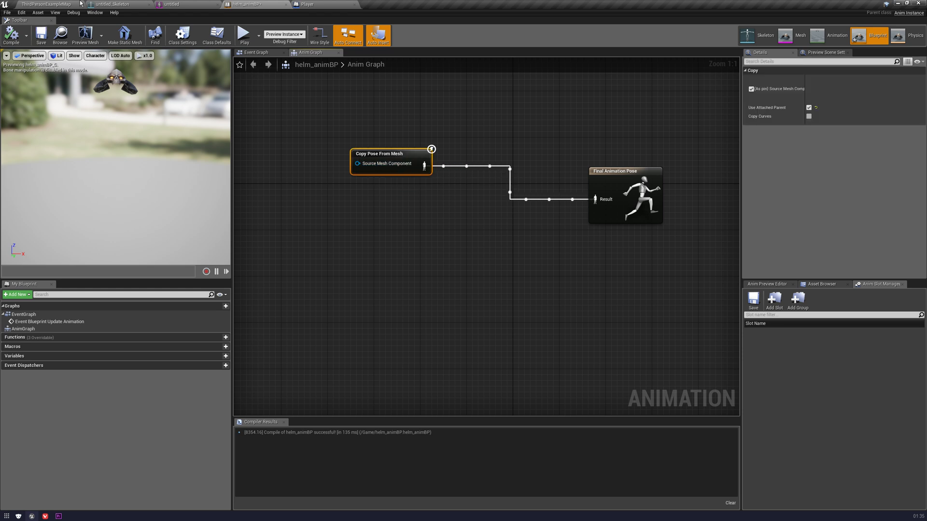
pyautogui.click(46, 4)
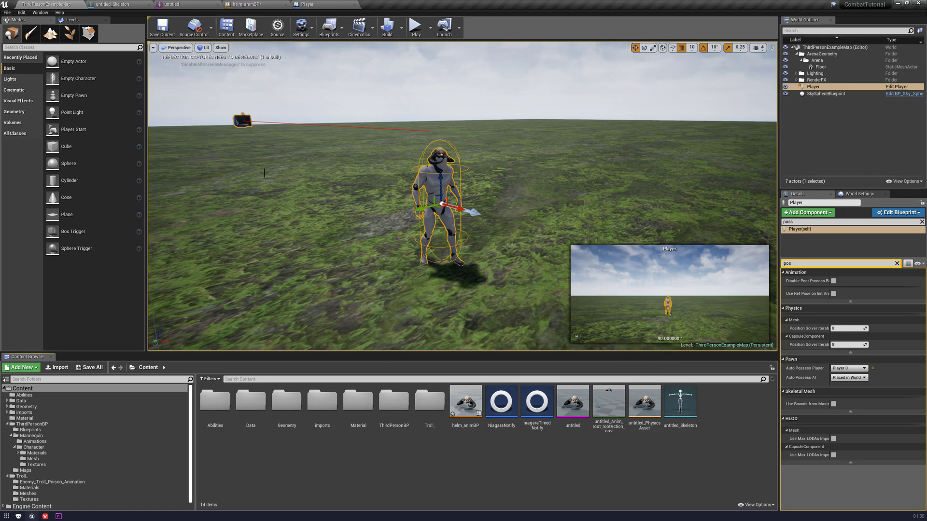
pyautogui.click(307, 5)
pyautogui.click(247, 4)
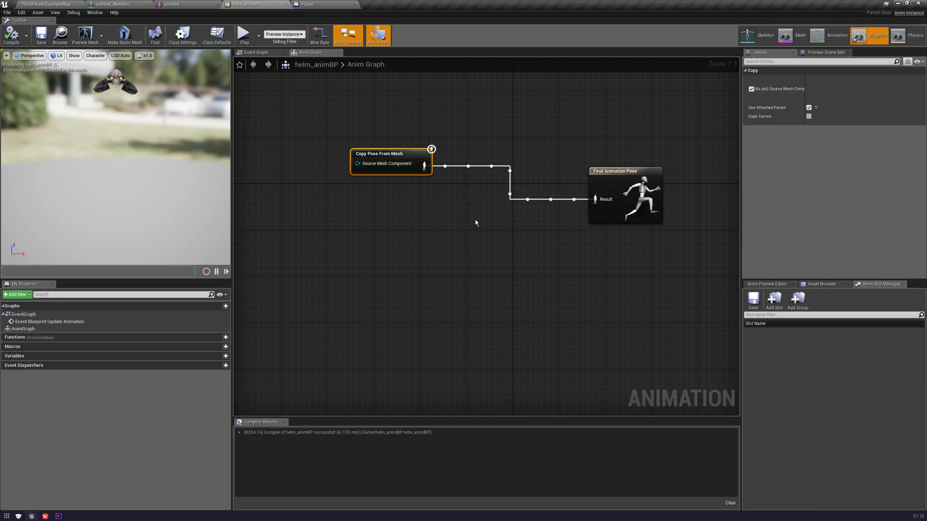
pyautogui.moveTo(380, 234); pyautogui.dragTo(410, 236, button='right')
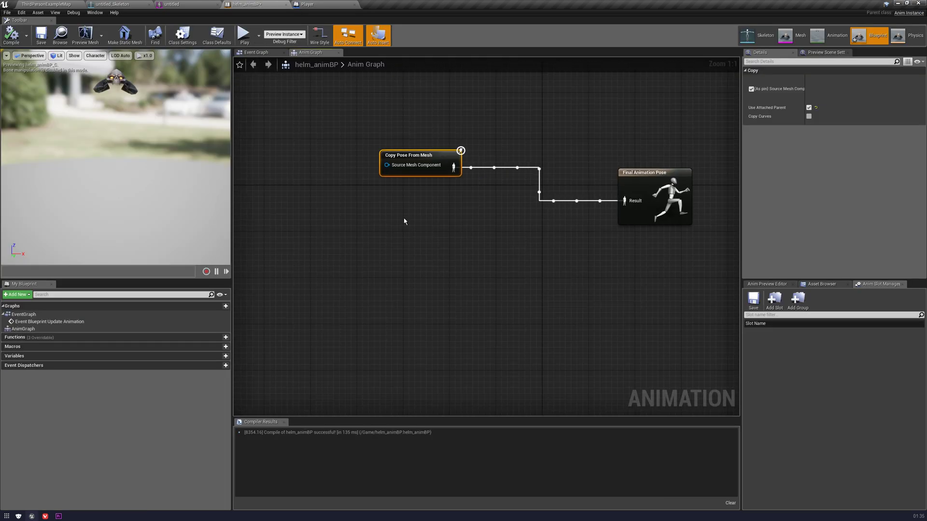
# Add a New State Machine node below Copy Pose From Mesh
pyautogui.rightClick(404, 221)
pyautogui.write('state')
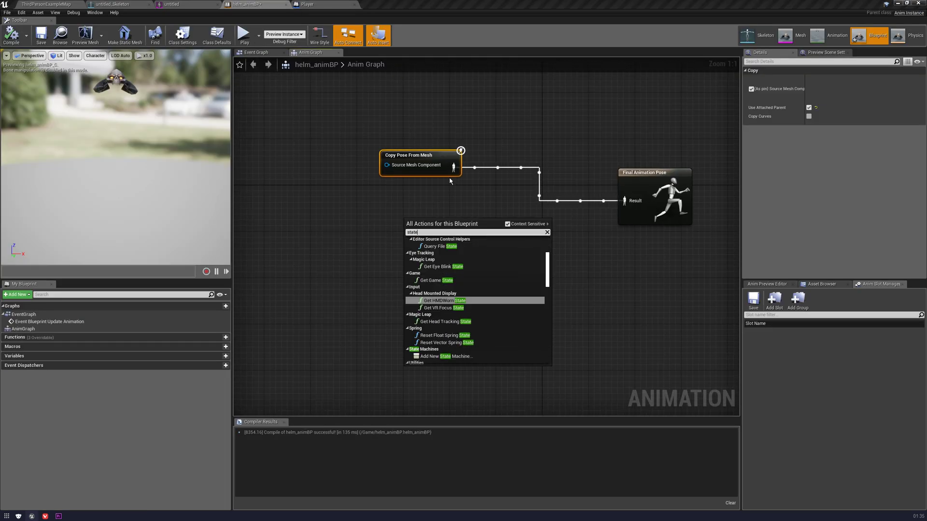
pyautogui.scroll(-2, 482, 318)
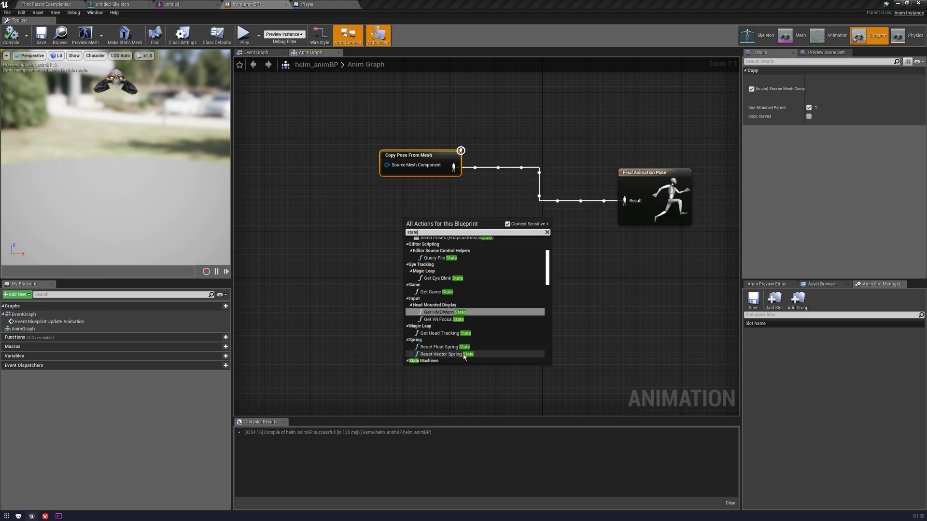
pyautogui.click(481, 333)
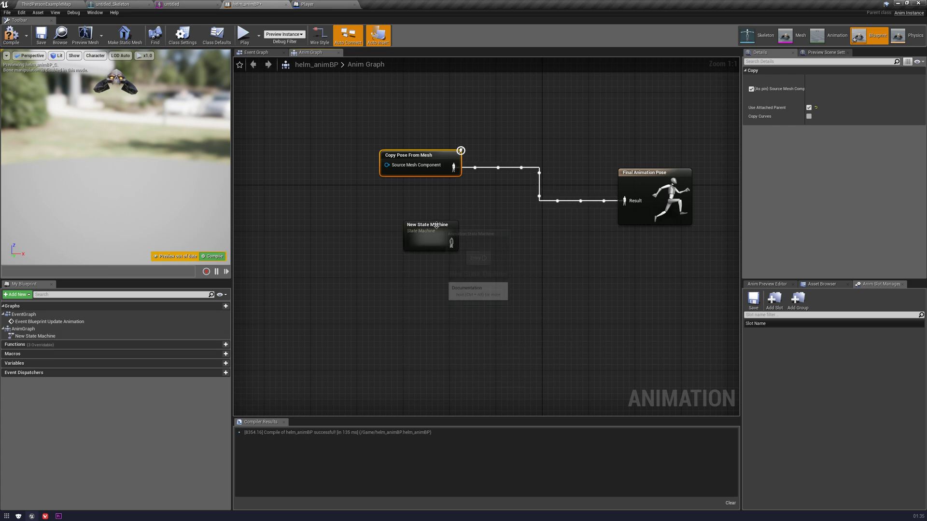
pyautogui.moveTo(435, 231); pyautogui.dragTo(416, 238)
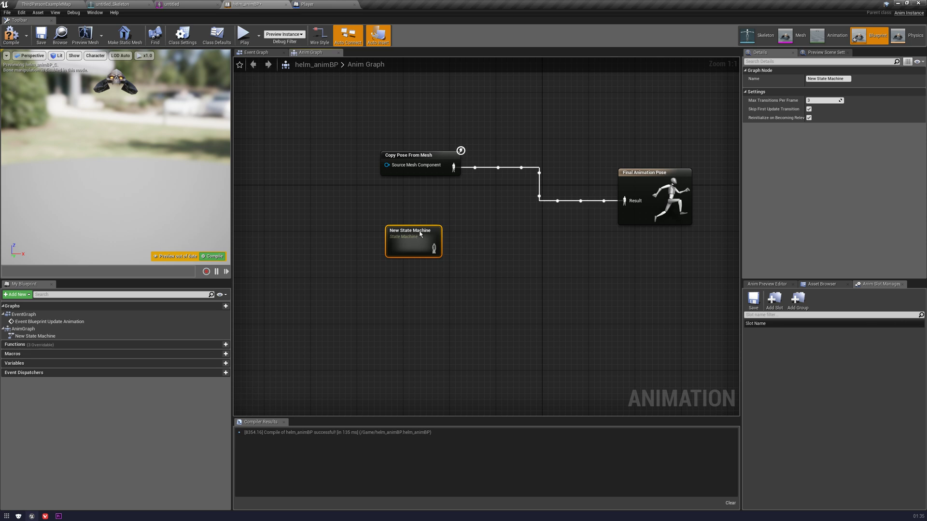
pyautogui.click(466, 223)
# Add a Layered blend per bone node and drop it onto the wire before the final pose
pyautogui.rightClick(493, 217)
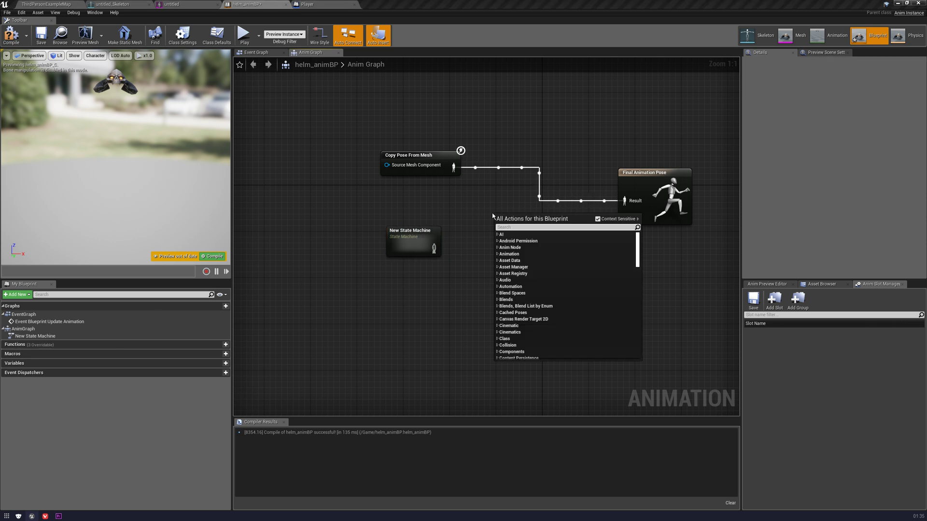
pyautogui.write('layered')
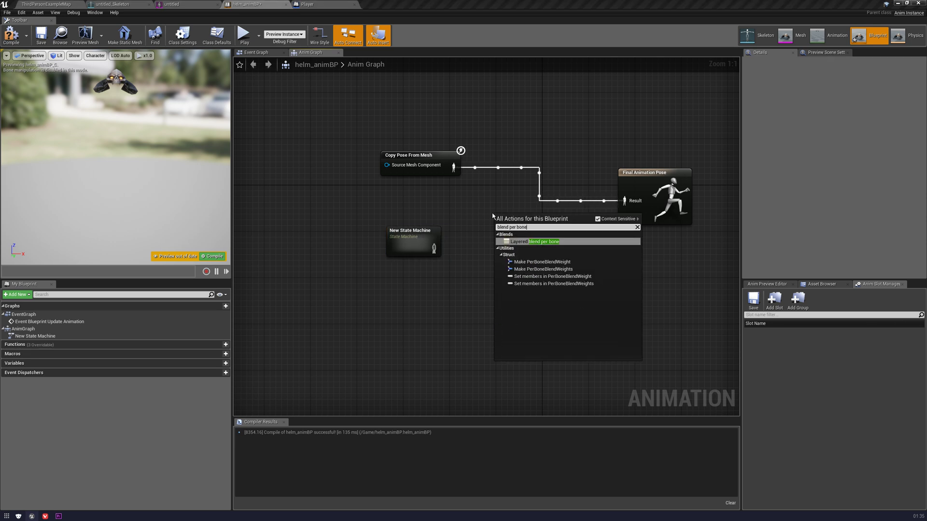
pyautogui.press('Return')
pyautogui.moveTo(528, 222); pyautogui.dragTo(544, 187)
# Compile, then connect New State Machine into the blend's Blend Poses 0 input
pyautogui.click(423, 157)
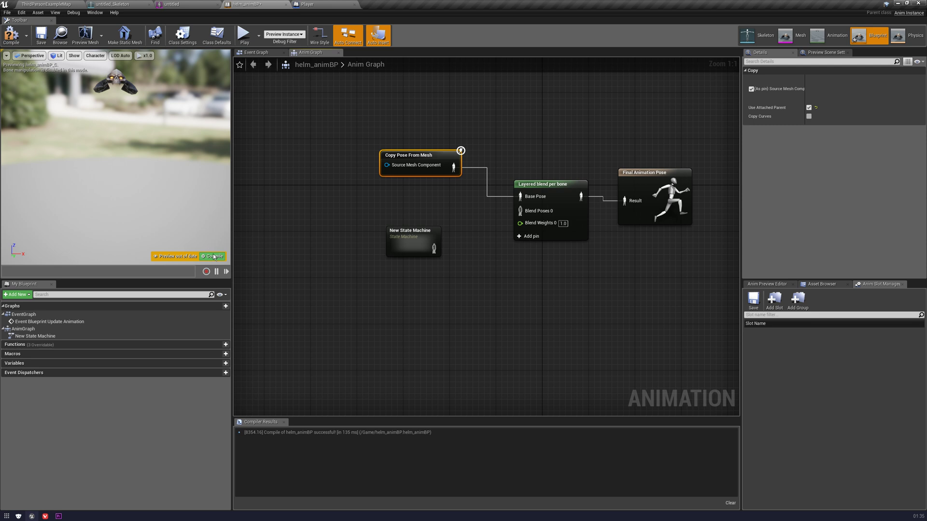
pyautogui.click(214, 257)
pyautogui.moveTo(420, 243); pyautogui.dragTo(520, 211)
pyautogui.moveTo(425, 236); pyautogui.dragTo(431, 231)
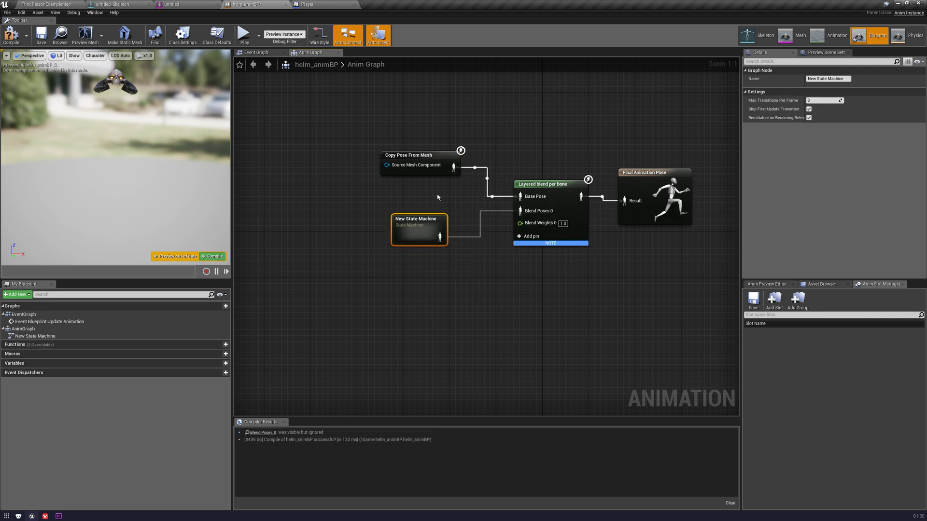
pyautogui.click(437, 197)
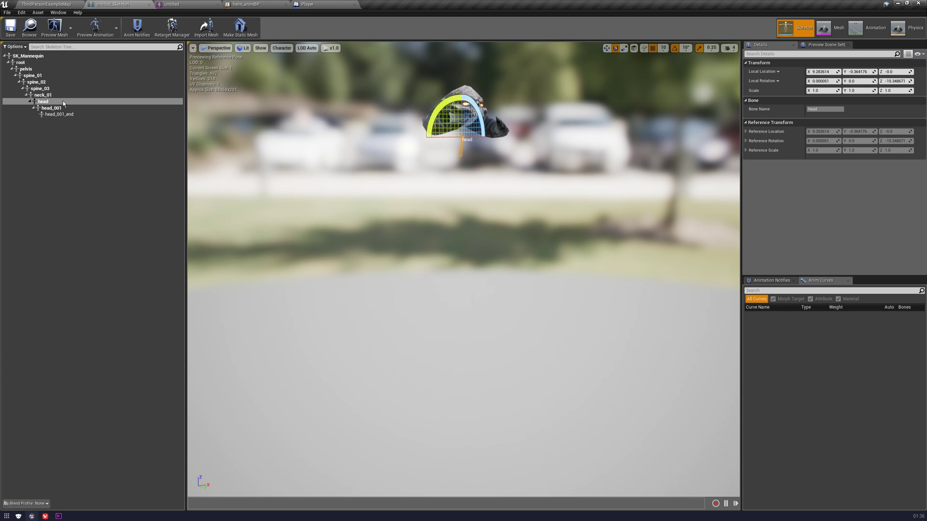
# Add a Branch Filters entry to Layered blend per bone with Bone Name head
pyautogui.click(249, 5)
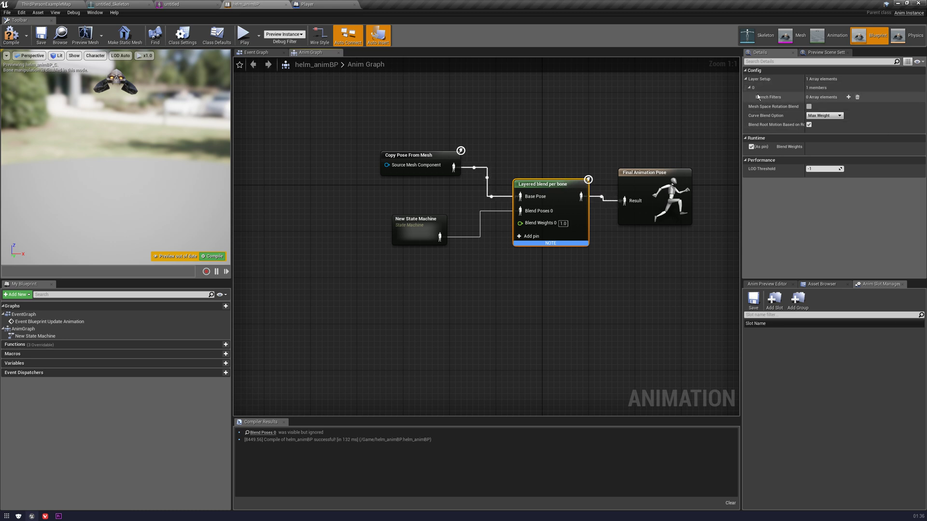
pyautogui.click(849, 97)
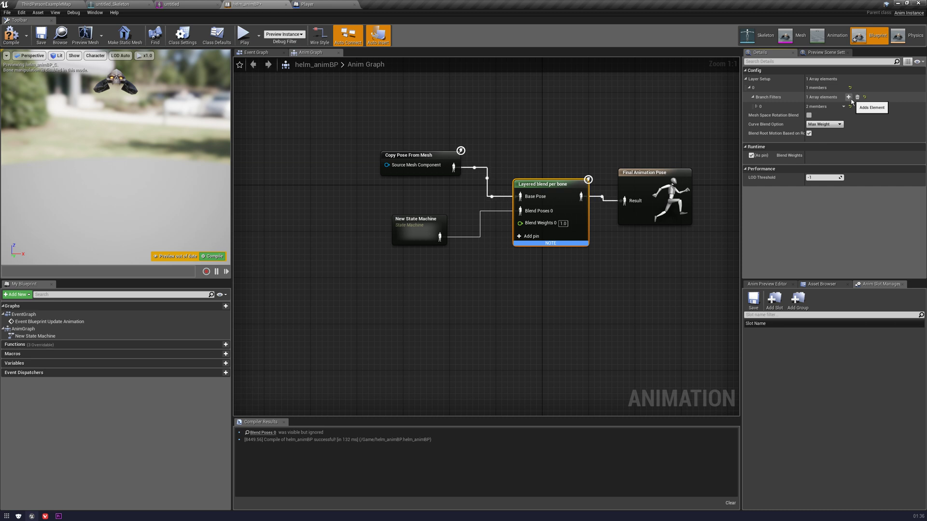
pyautogui.click(756, 107)
pyautogui.click(814, 115)
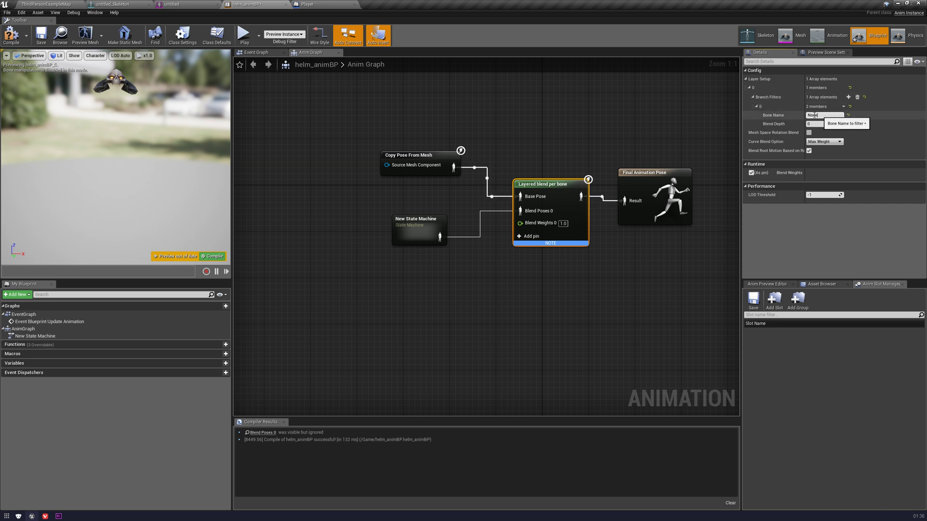
pyautogui.write('head')
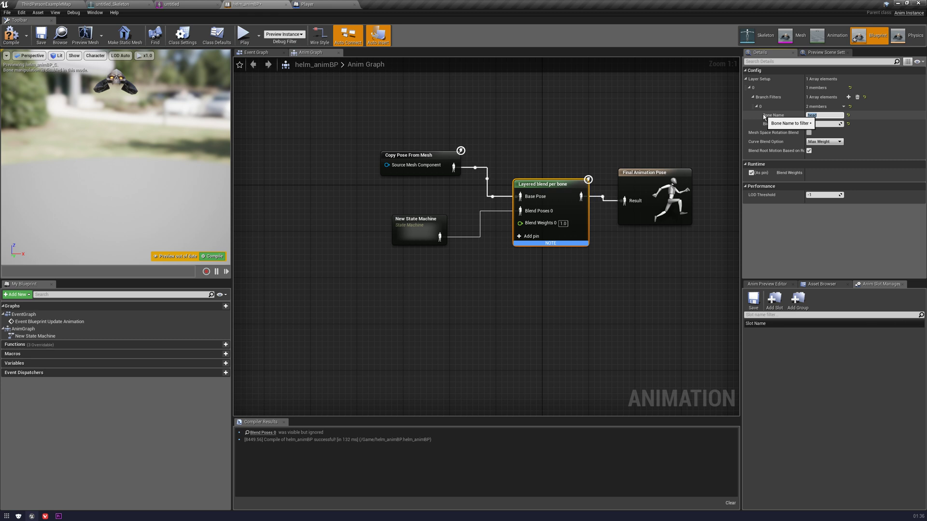
# Reconnect New State Machine to Blend Poses 0 on the Layered blend per bone
pyautogui.click(626, 127)
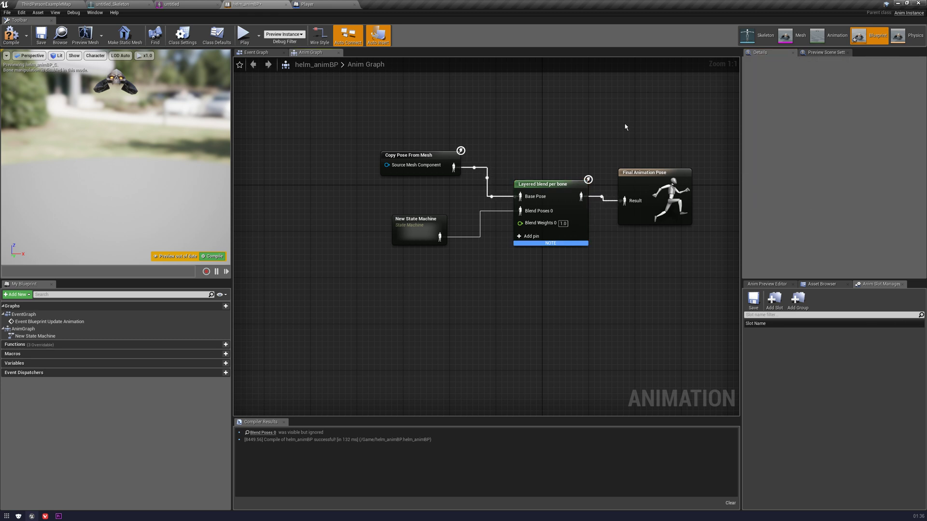
pyautogui.click(401, 160)
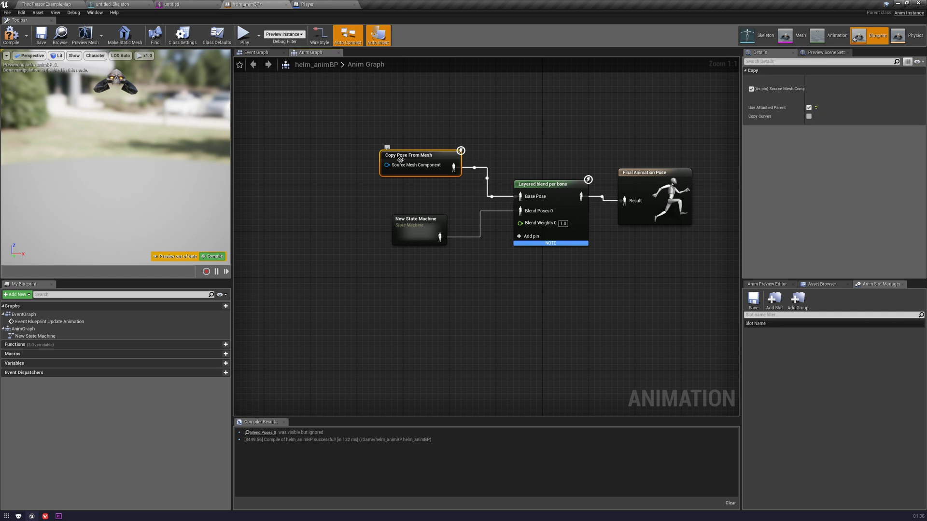
pyautogui.click(560, 184)
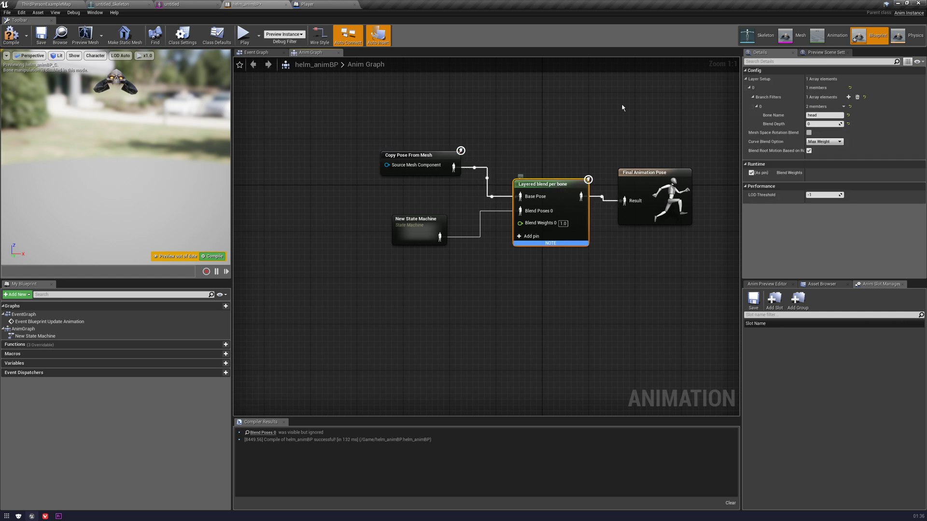
pyautogui.moveTo(506, 213); pyautogui.dragTo(521, 211)
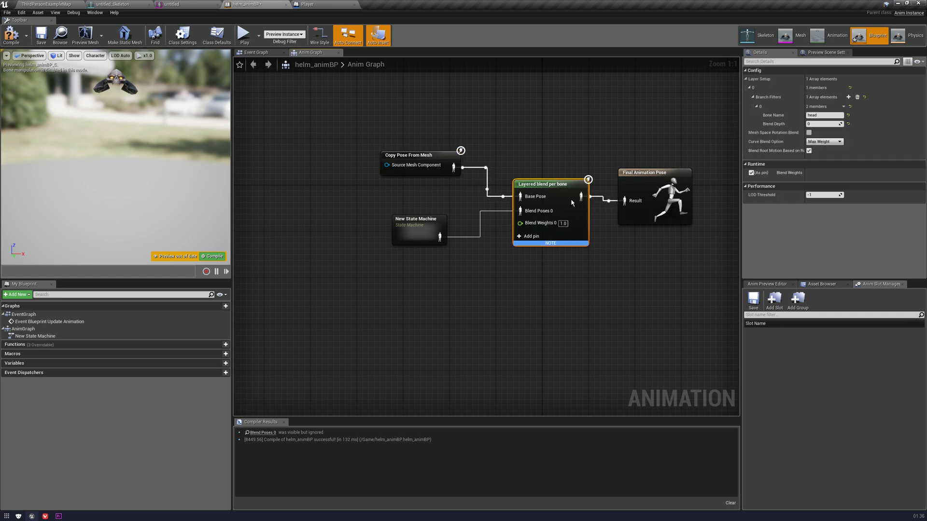
pyautogui.rightClick(566, 128)
# Compile helm_animBP, look inside the state machine, then move to the Event Graph
pyautogui.click(11, 34)
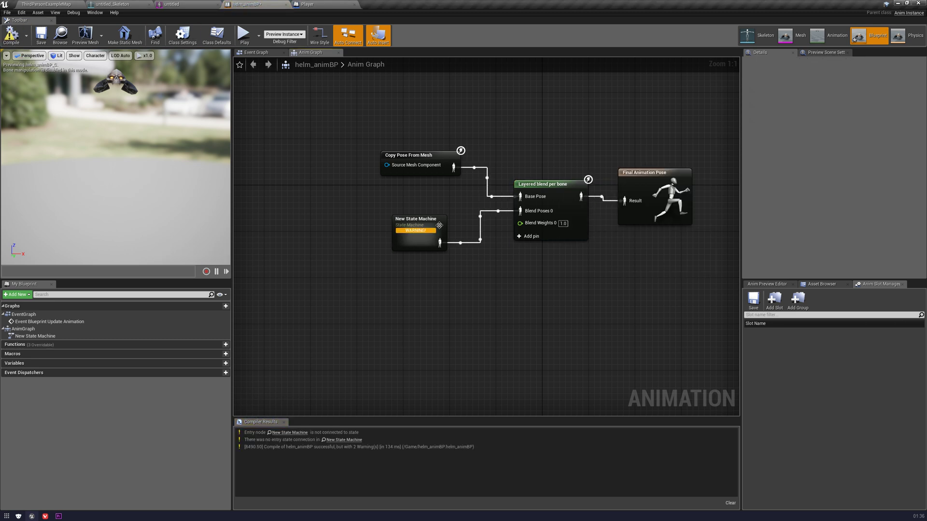
pyautogui.doubleClick(439, 225)
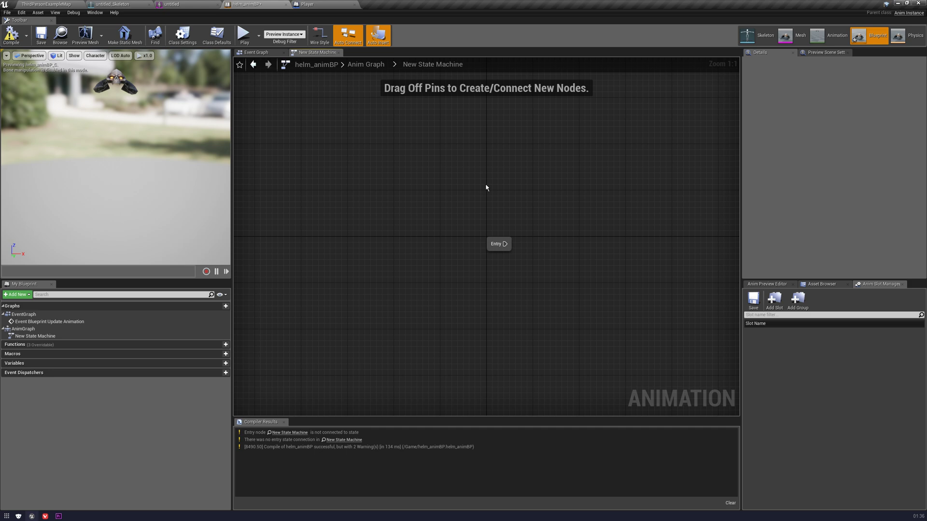
pyautogui.moveTo(486, 188); pyautogui.dragTo(459, 190, button='right')
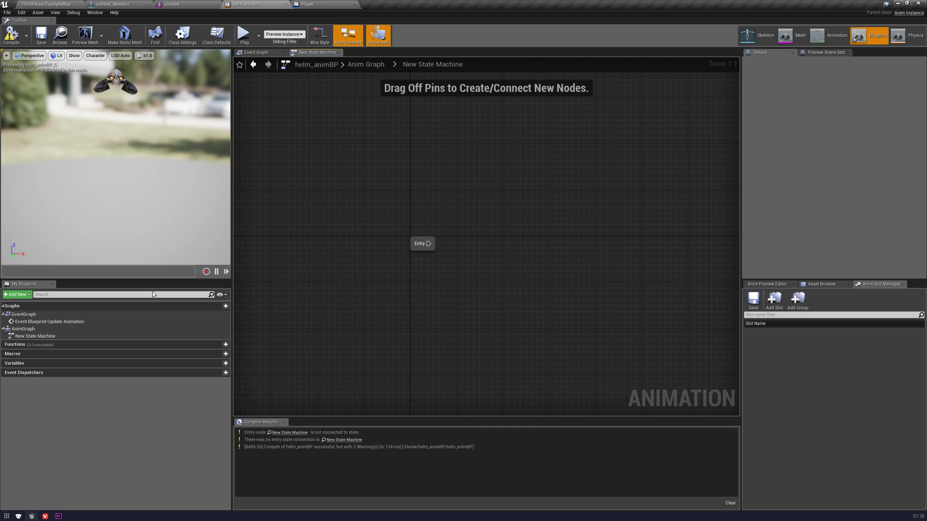
pyautogui.click(256, 52)
pyautogui.moveTo(534, 150); pyautogui.dragTo(465, 166, button='right')
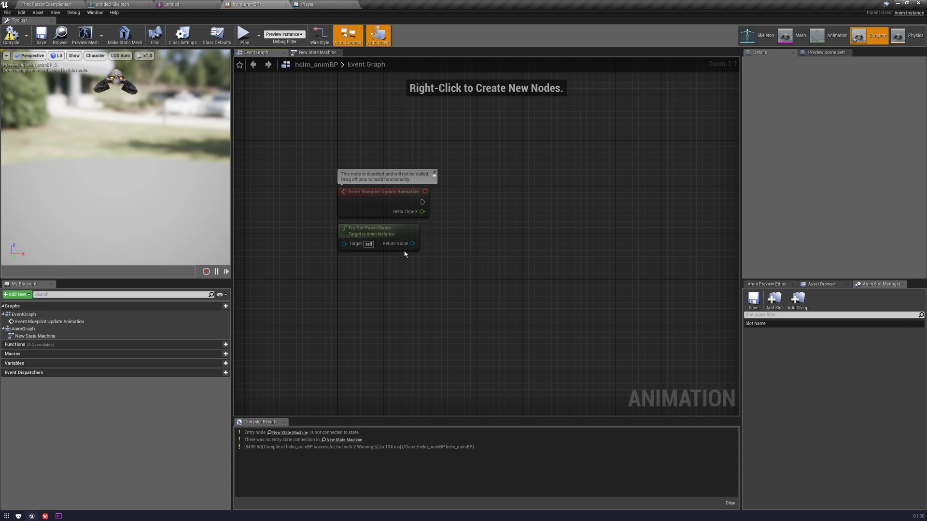
# Add an IsValid check on Try Get Pawn Owner, driven by the update event
pyautogui.moveTo(412, 243); pyautogui.dragTo(506, 233)
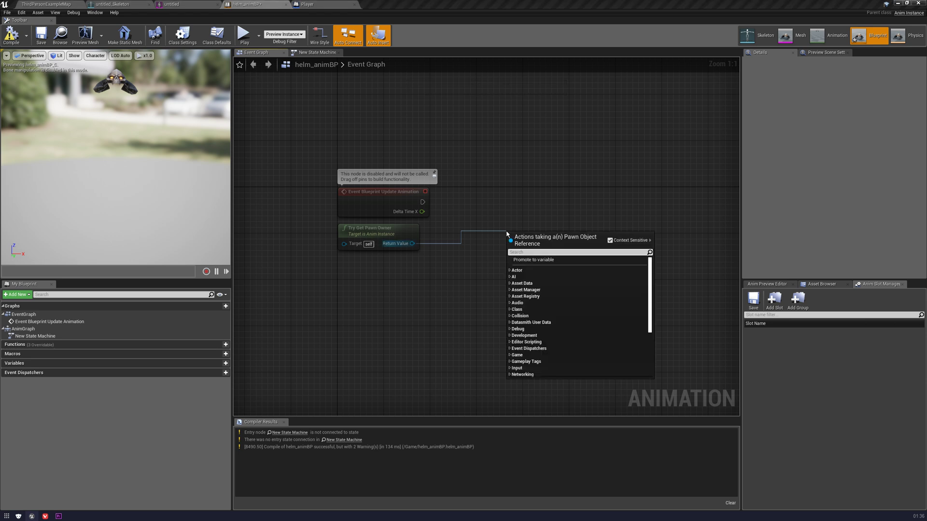
pyautogui.write('valid')
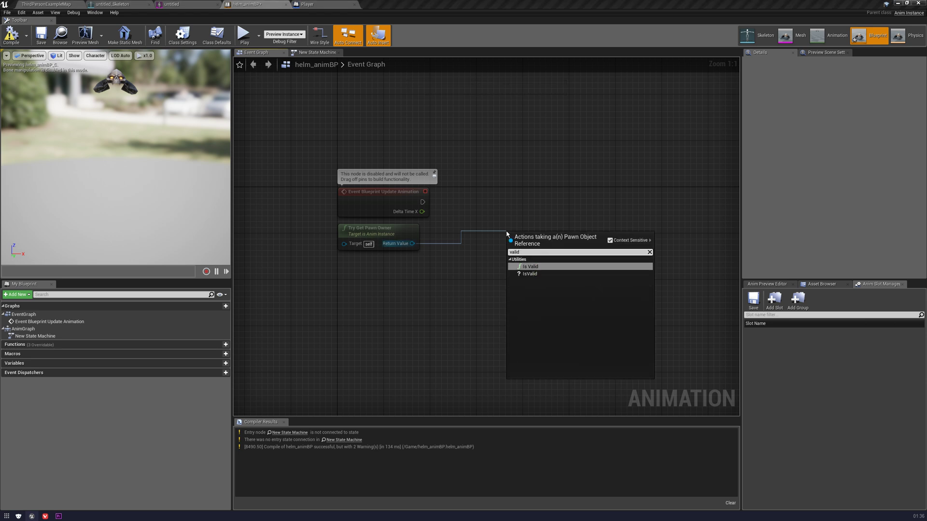
pyautogui.press('Down')
pyautogui.press('Return')
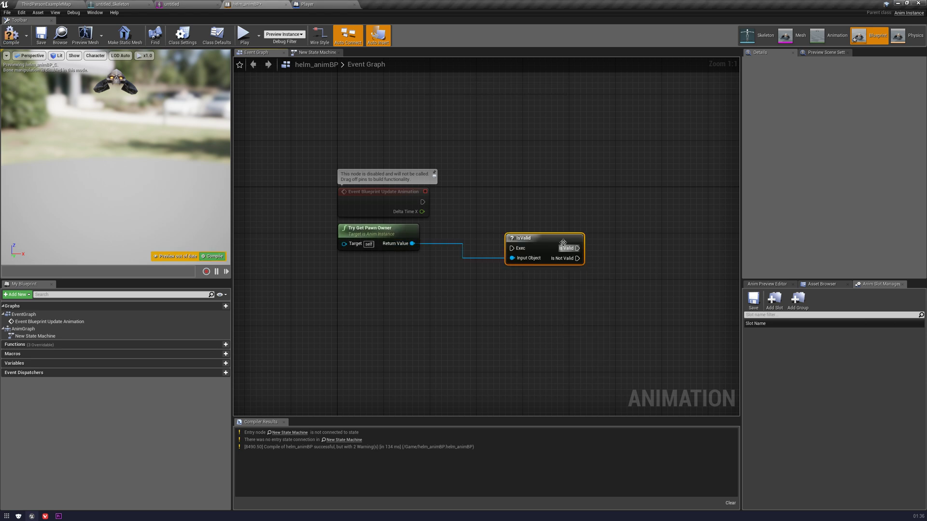
pyautogui.moveTo(562, 242); pyautogui.dragTo(563, 211)
pyautogui.moveTo(422, 202); pyautogui.dragTo(545, 202)
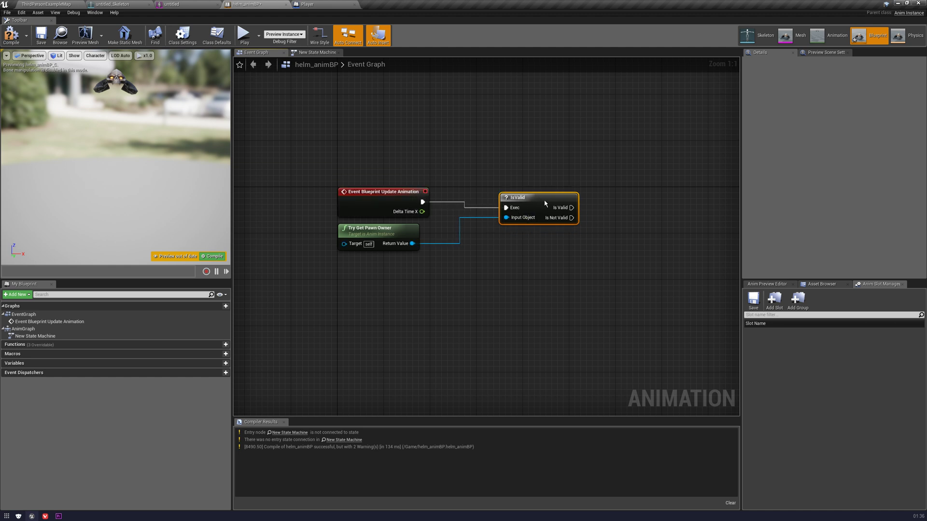
pyautogui.moveTo(545, 203); pyautogui.dragTo(507, 190, button='right')
# Cast the pawn owner to ThirdPersonCharacter and make the cast pure
pyautogui.moveTo(374, 230); pyautogui.dragTo(467, 231)
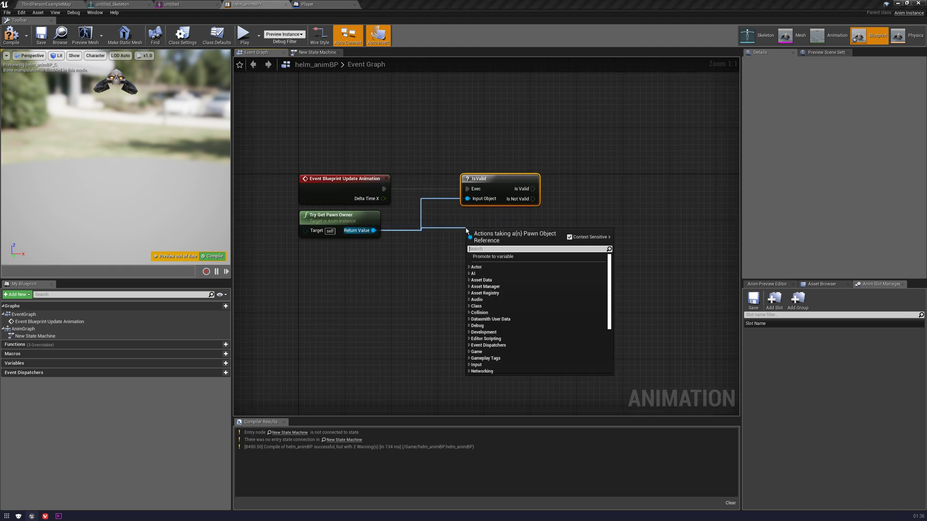
pyautogui.write('cast to third')
pyautogui.press('Return')
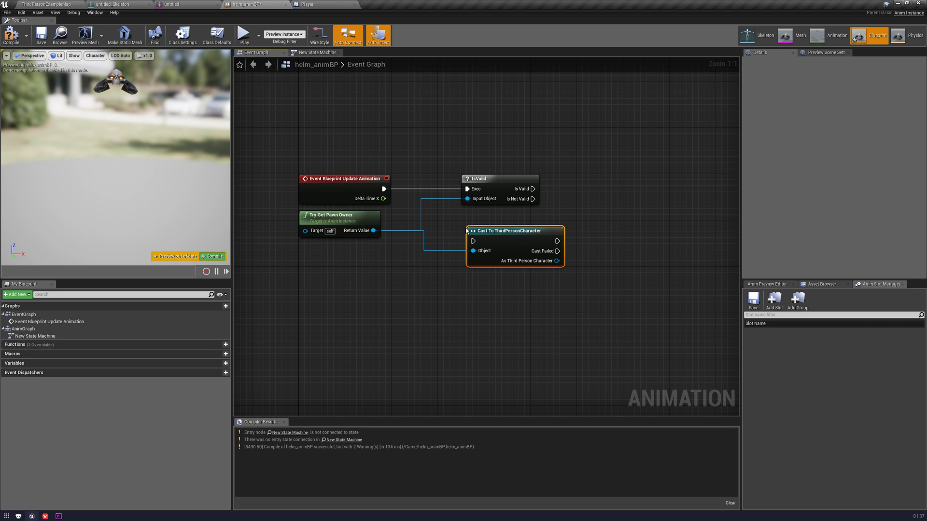
pyautogui.rightClick(519, 237)
pyautogui.click(541, 403)
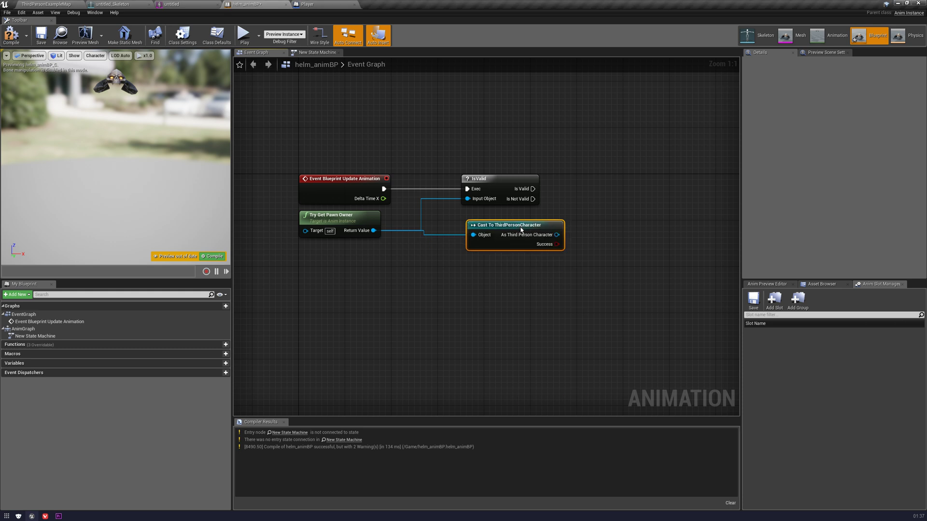
# Add a Get Buffed node reading from the cast character output
pyautogui.moveTo(611, 258); pyautogui.dragTo(528, 256, button='right')
pyautogui.moveTo(473, 233); pyautogui.dragTo(541, 211)
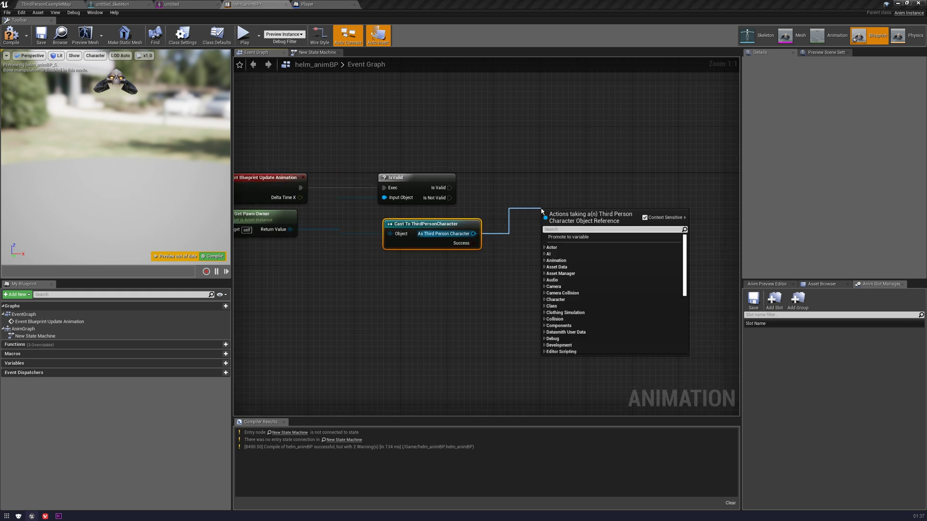
pyautogui.write('get buff')
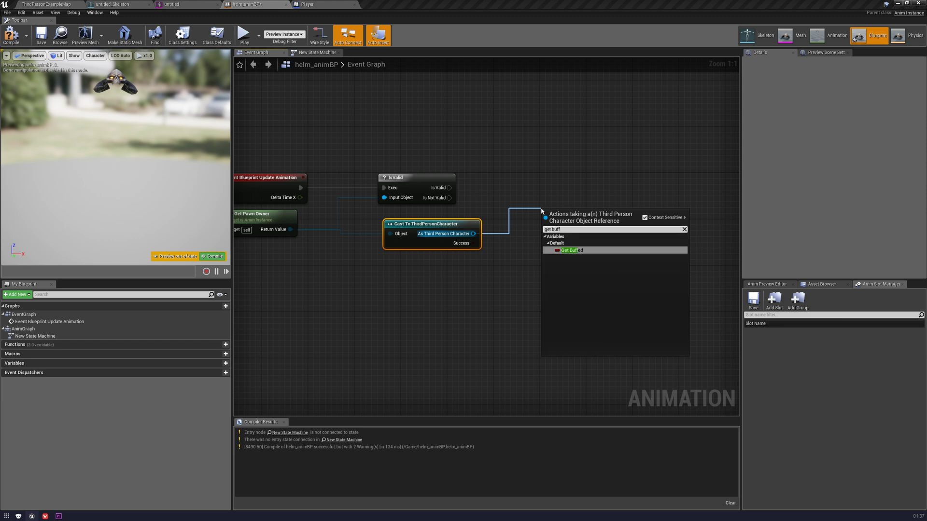
pyautogui.press('Return')
pyautogui.moveTo(550, 211); pyautogui.dragTo(545, 237)
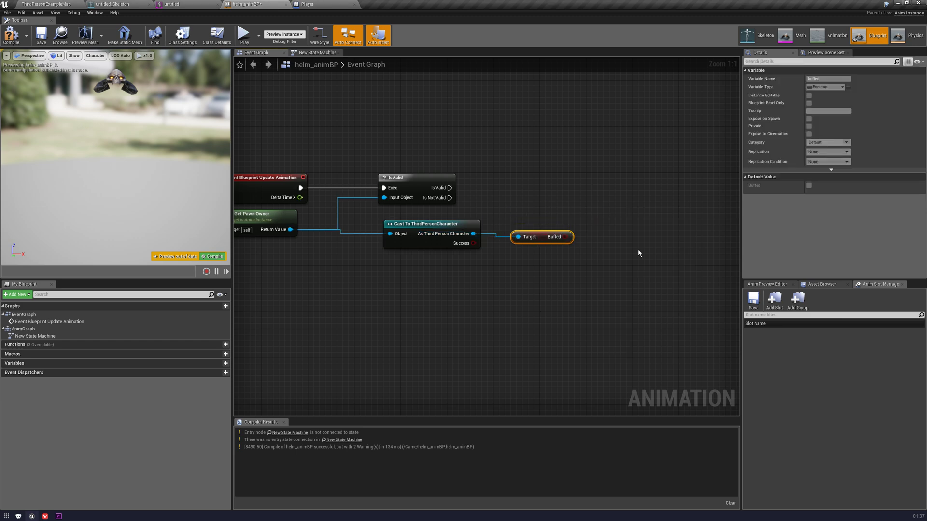
# Promote the character's Buffed value to a variable, set when Is Valid passes
pyautogui.moveTo(639, 253); pyautogui.dragTo(566, 258, button='right')
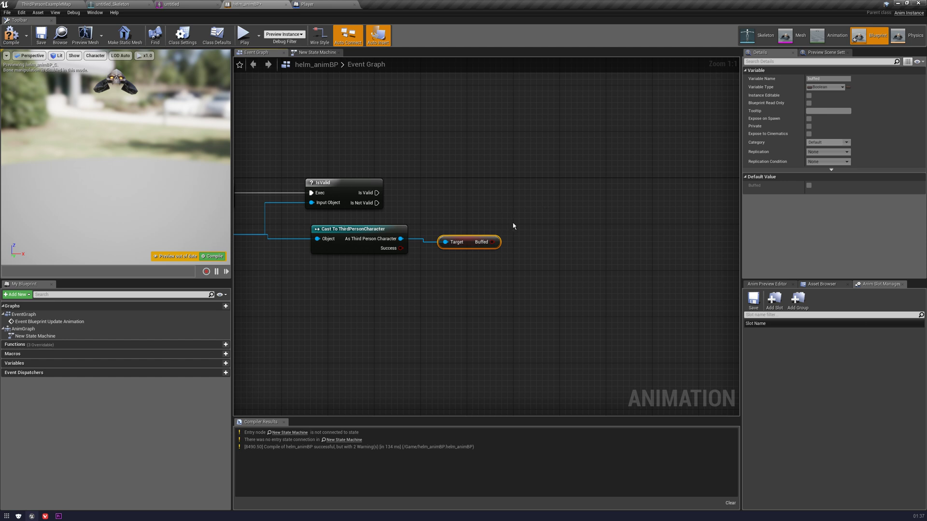
pyautogui.moveTo(496, 241); pyautogui.dragTo(553, 203)
pyautogui.click(595, 226)
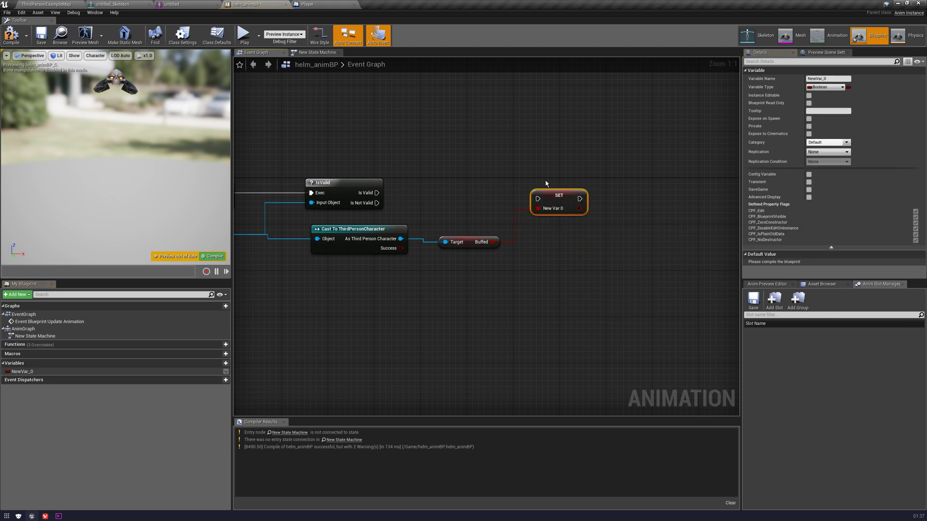
pyautogui.moveTo(373, 194); pyautogui.dragTo(531, 193)
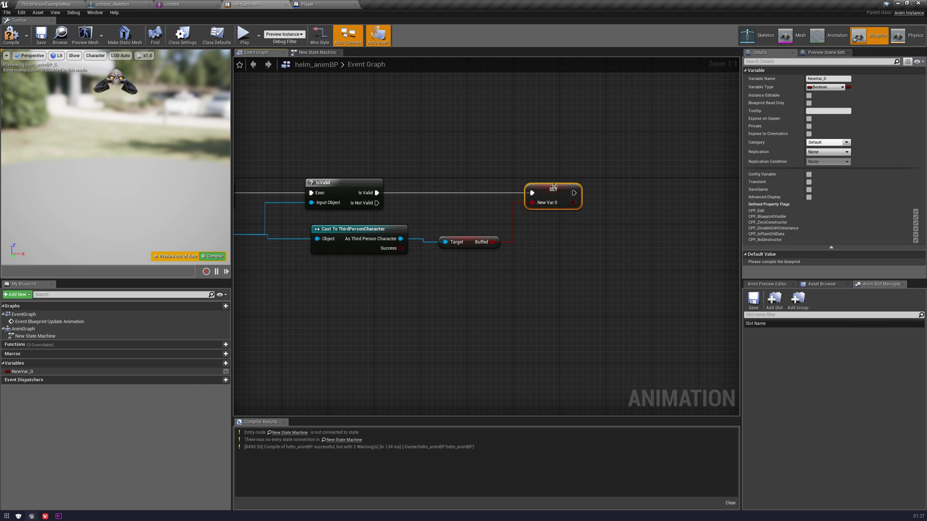
# Rename the new variable to buffed and compile helm_animBP
pyautogui.click(847, 78)
pyautogui.write('buffed')
pyautogui.press('Return')
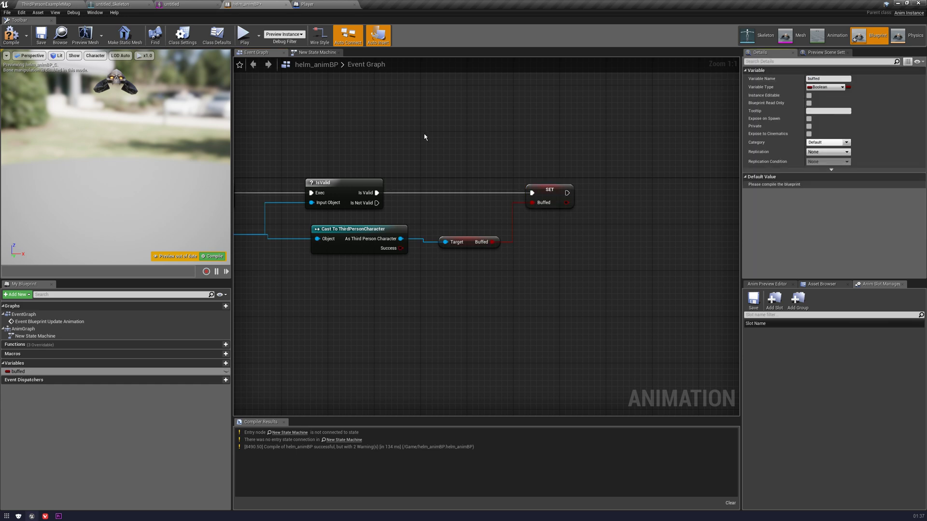
pyautogui.click(11, 35)
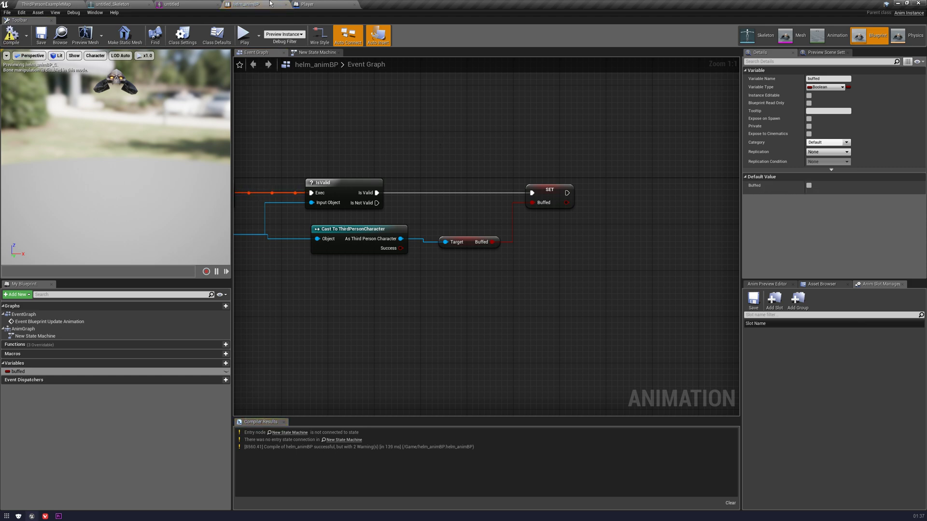
pyautogui.click(310, 4)
# Go back to helm_animBP and open its New State Machine graph
pyautogui.click(195, 5)
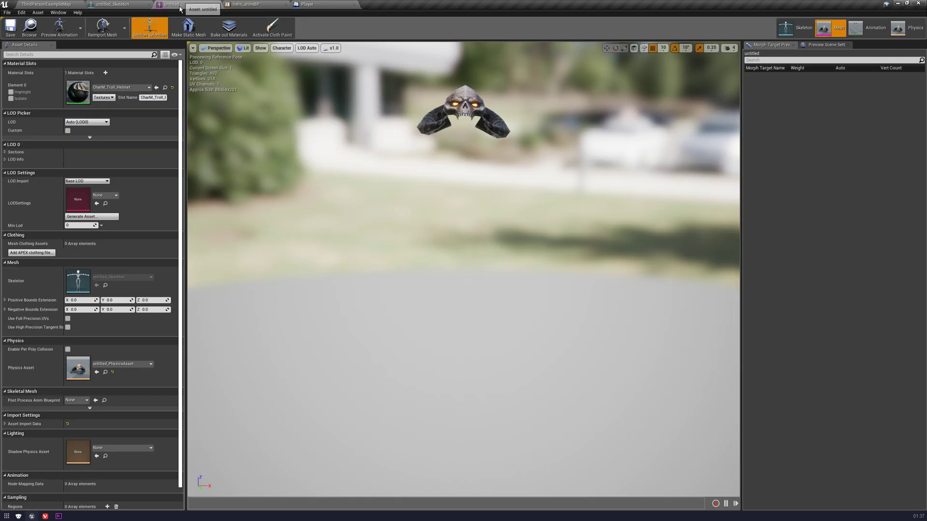
pyautogui.click(314, 4)
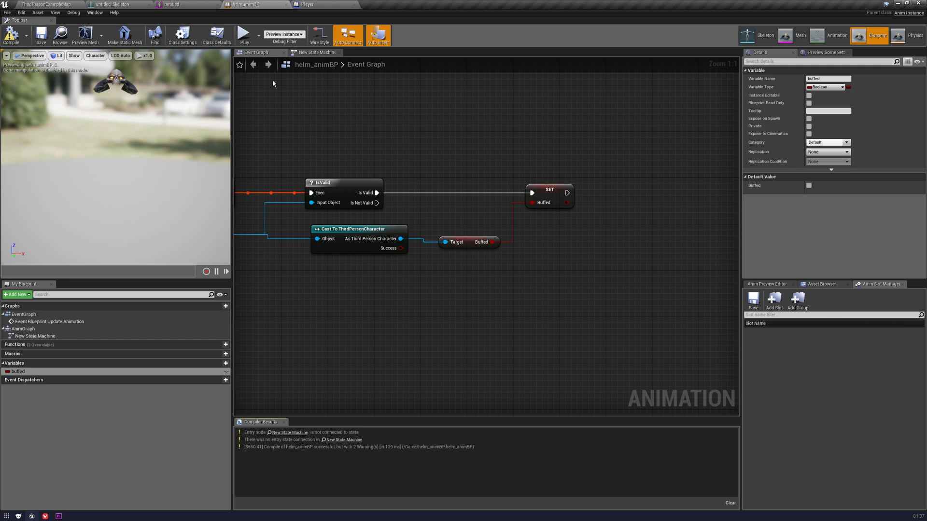
pyautogui.click(125, 5)
pyautogui.click(246, 4)
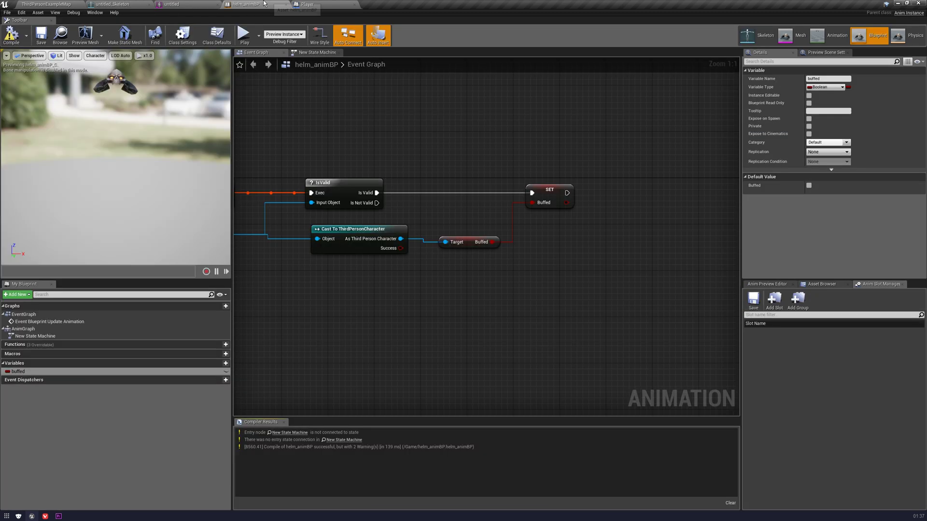
pyautogui.click(330, 54)
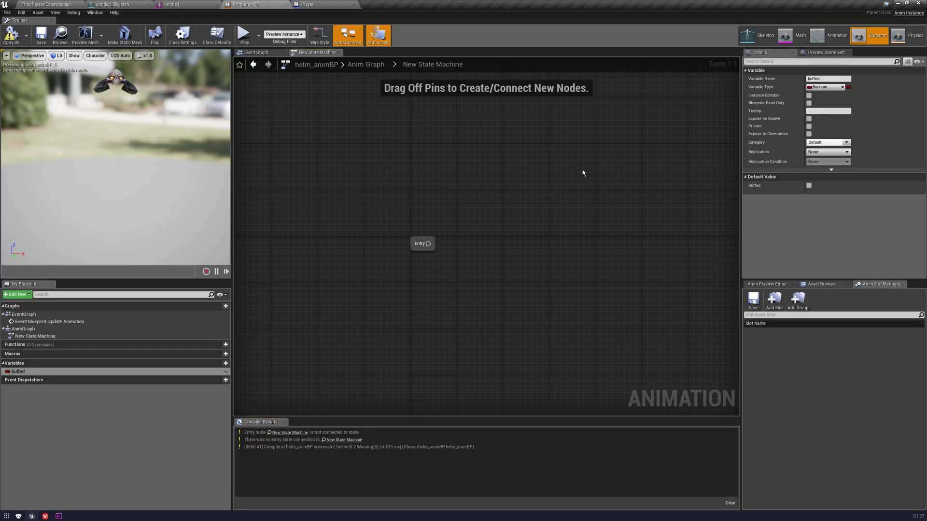
# Add a state named State and connect Entry to it
pyautogui.rightClick(405, 174)
pyautogui.click(420, 196)
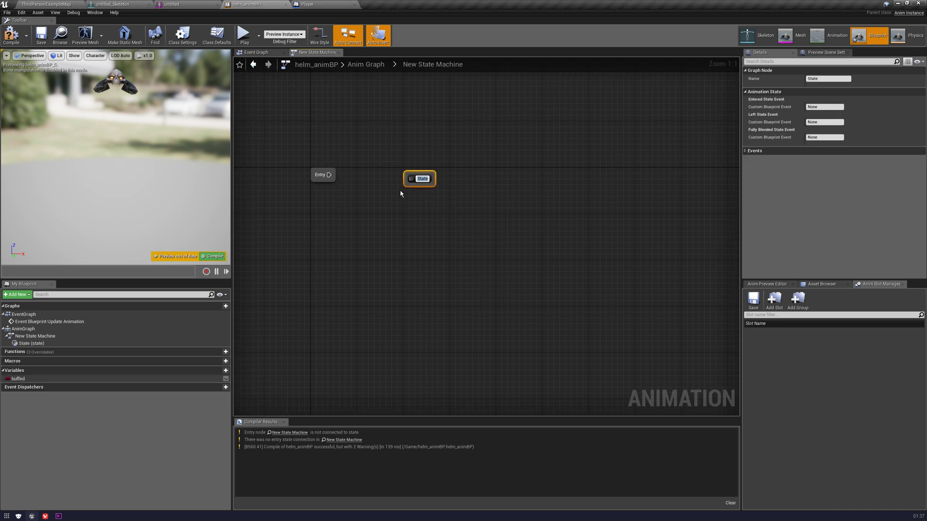
pyautogui.click(458, 151)
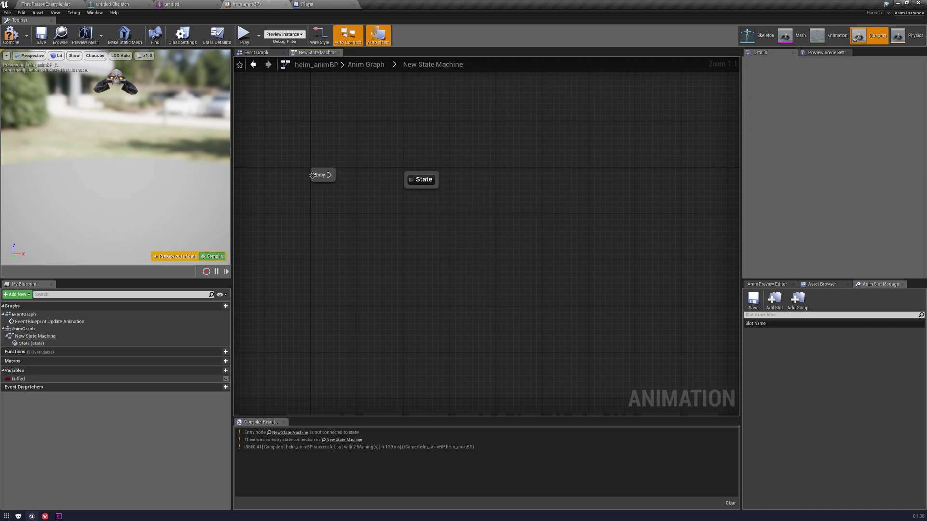
pyautogui.moveTo(326, 175); pyautogui.dragTo(423, 181)
pyautogui.click(424, 181)
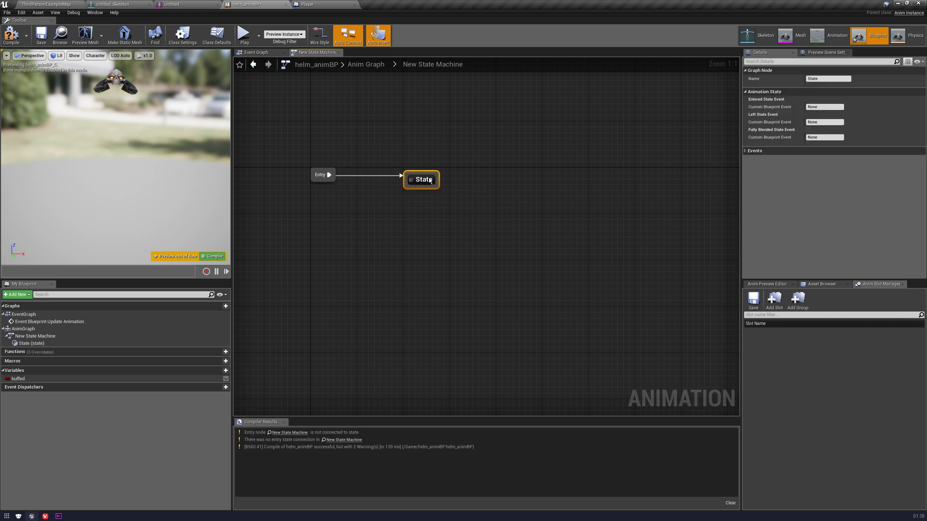
pyautogui.moveTo(432, 182); pyautogui.dragTo(431, 178)
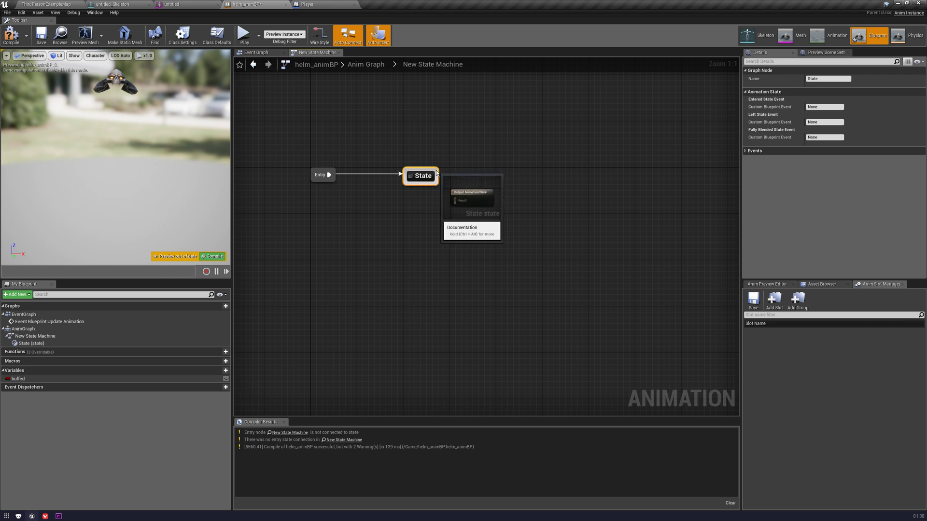
pyautogui.click(375, 177)
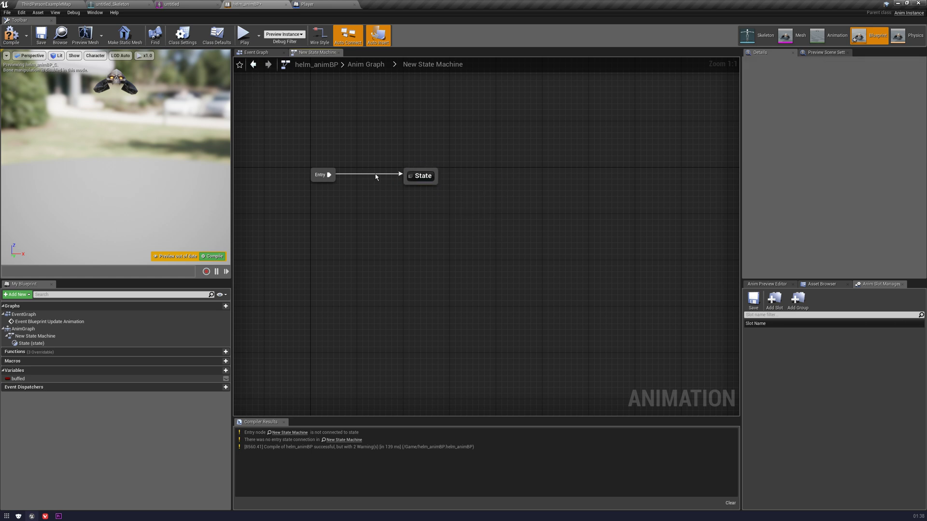
# Create State_1 with a transition from State and open its graph
pyautogui.click(428, 178)
pyautogui.moveTo(428, 178); pyautogui.dragTo(466, 120)
pyautogui.click(487, 131)
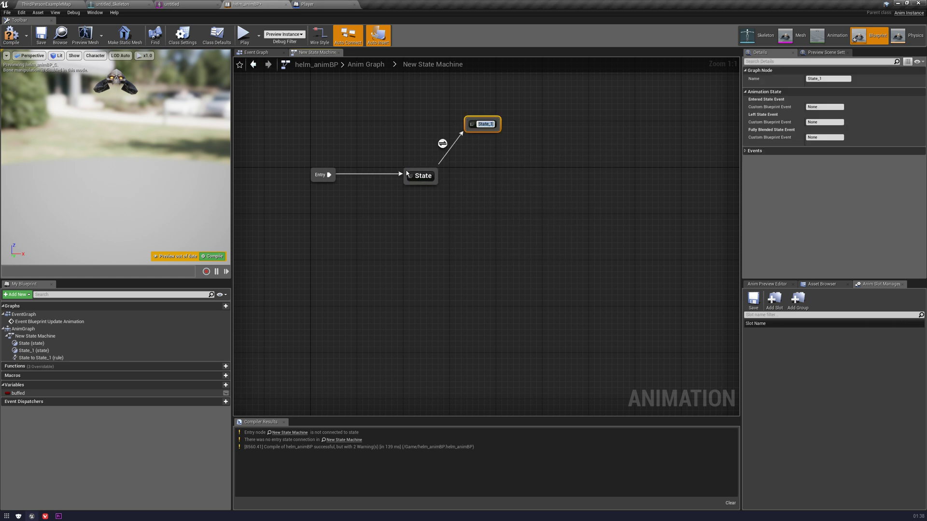
pyautogui.click(442, 143)
pyautogui.doubleClick(488, 125)
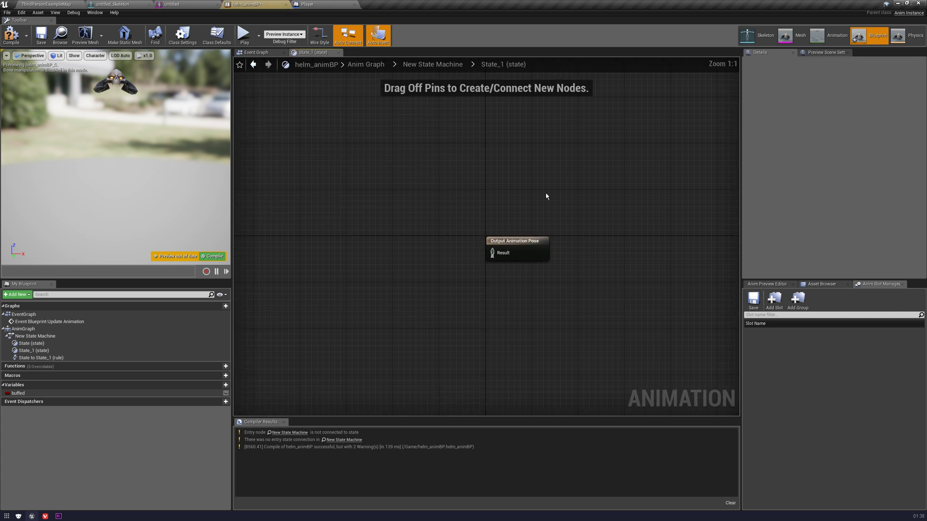
# Add the untitled_Anim_root_rootAction_002 animation as State_1's output pose
pyautogui.click(61, 5)
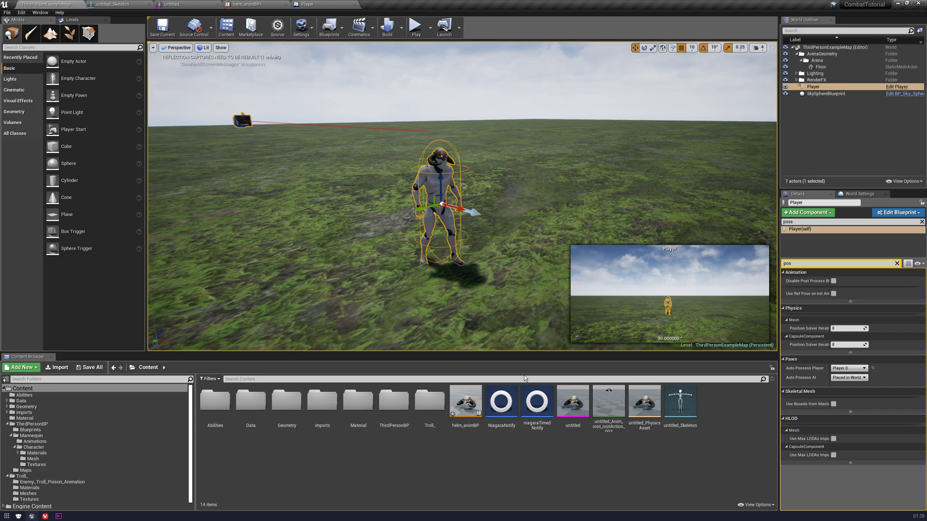
pyautogui.click(307, 4)
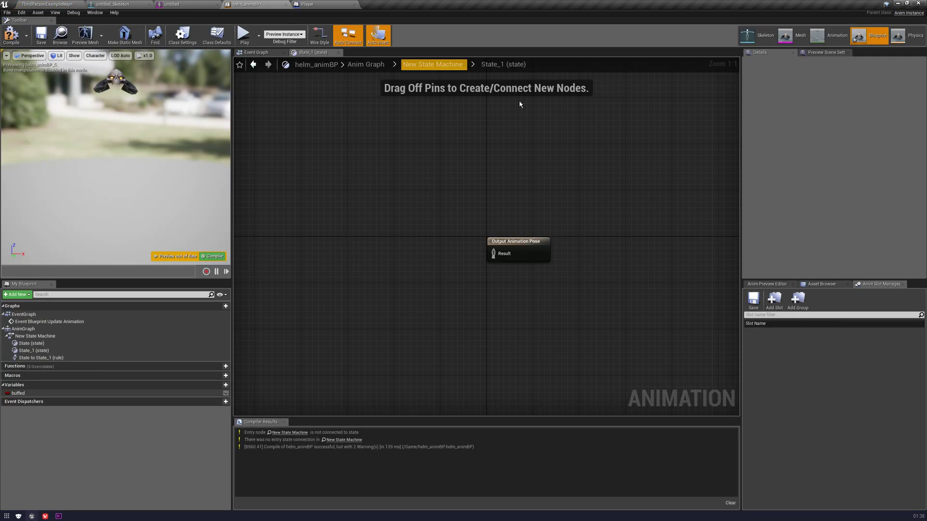
pyautogui.click(246, 3)
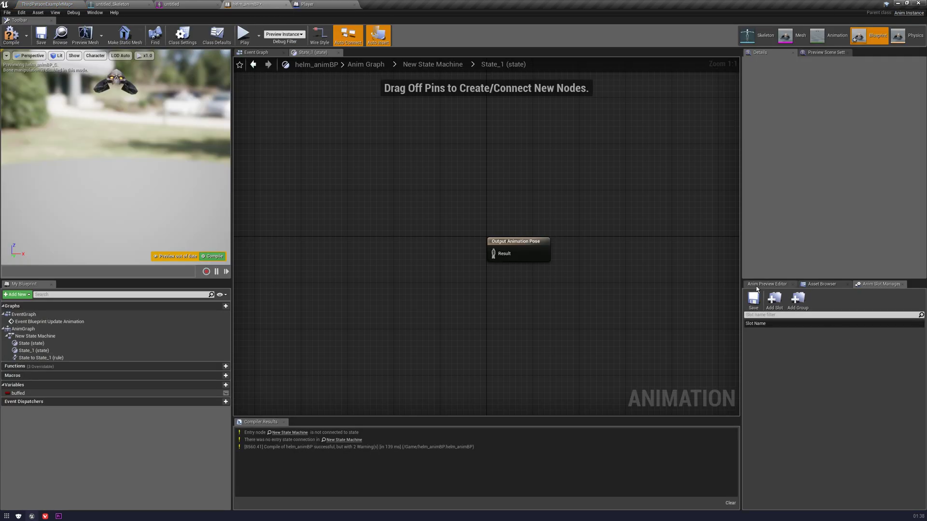
pyautogui.click(821, 283)
pyautogui.moveTo(787, 319); pyautogui.dragTo(493, 254)
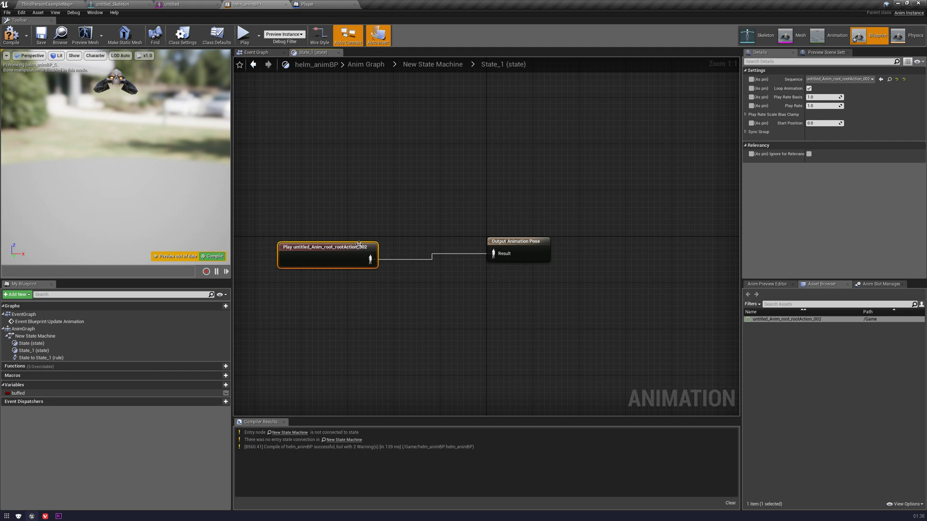
pyautogui.click(432, 65)
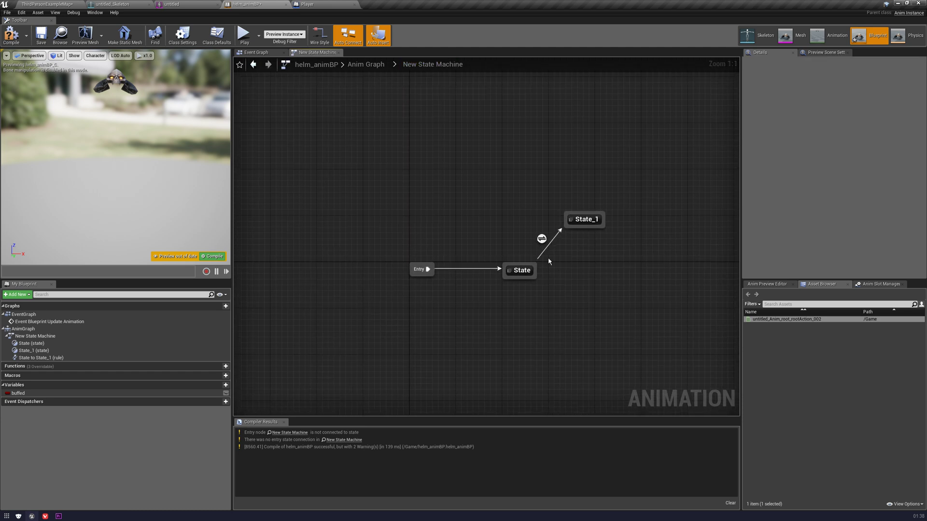
# Make Buffed the rule for the State to State_1 transition
pyautogui.click(545, 238)
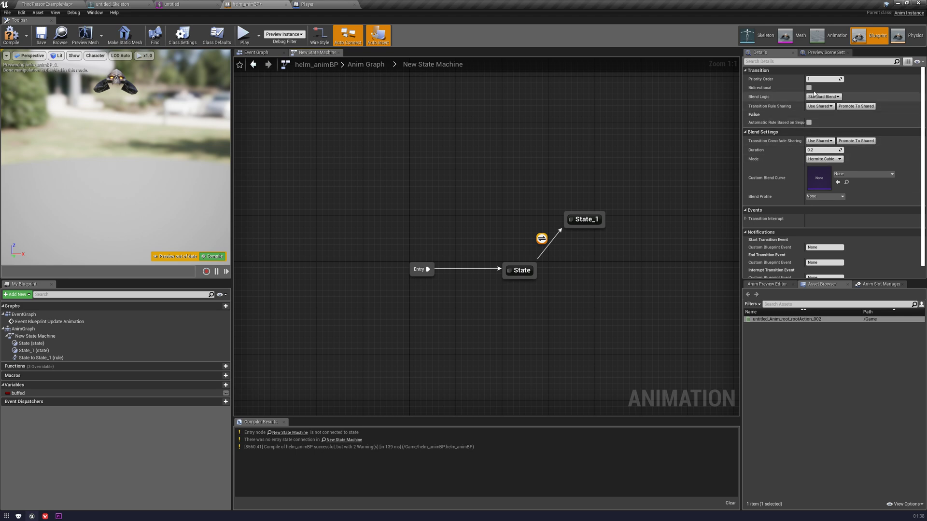
pyautogui.doubleClick(545, 238)
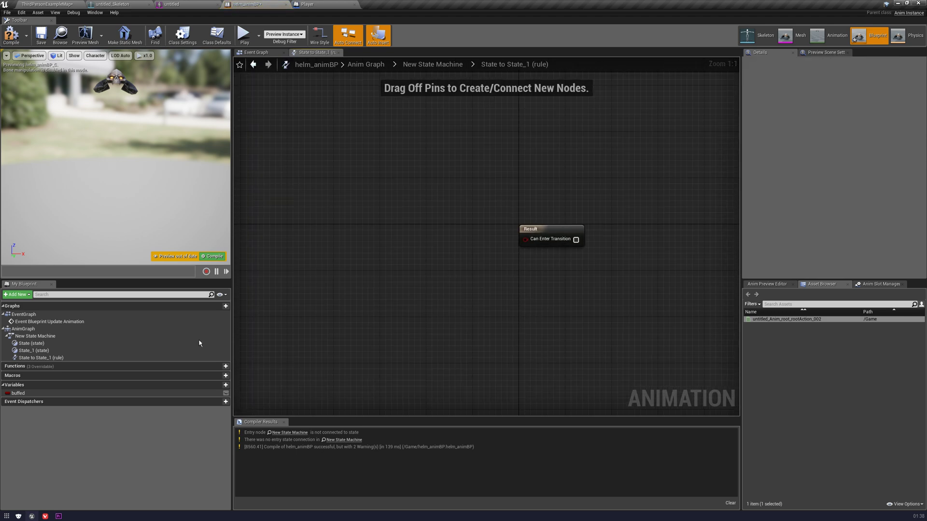
pyautogui.keyDown('ctrl'); pyautogui.moveTo(115, 392); pyautogui.dragTo(575, 239); pyautogui.keyUp('ctrl')
pyautogui.moveTo(507, 277); pyautogui.dragTo(474, 242)
pyautogui.click(438, 155)
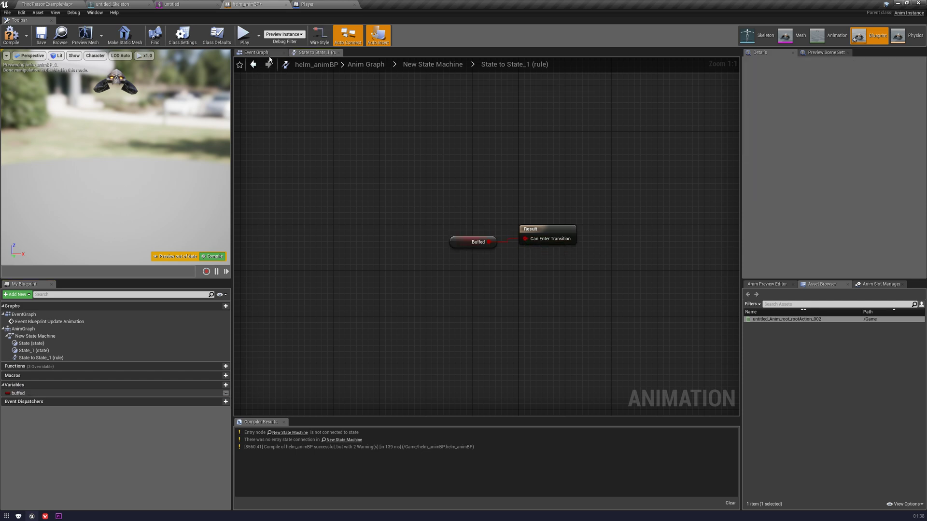
pyautogui.click(256, 52)
pyautogui.click(314, 52)
pyautogui.click(434, 64)
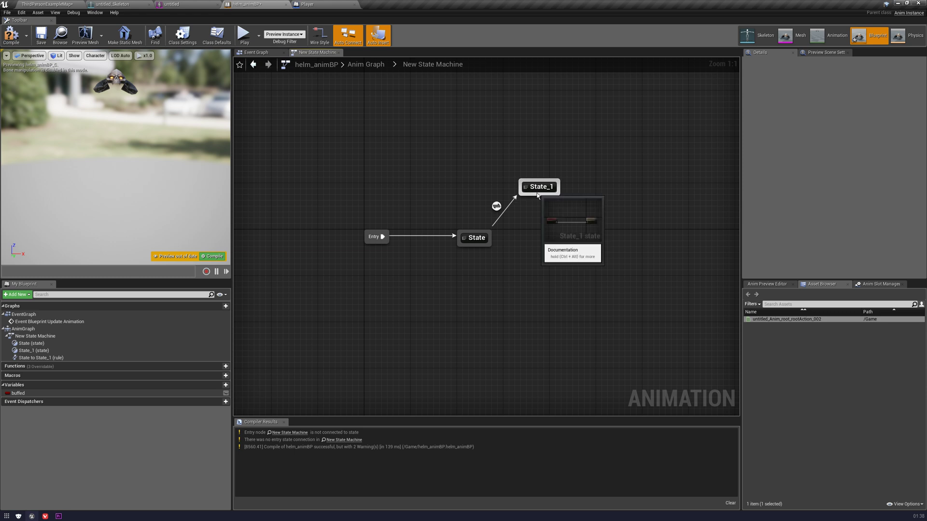
# Create a State_1 to State transition and place a Buffed getter in its rule
pyautogui.moveTo(527, 196); pyautogui.dragTo(487, 236)
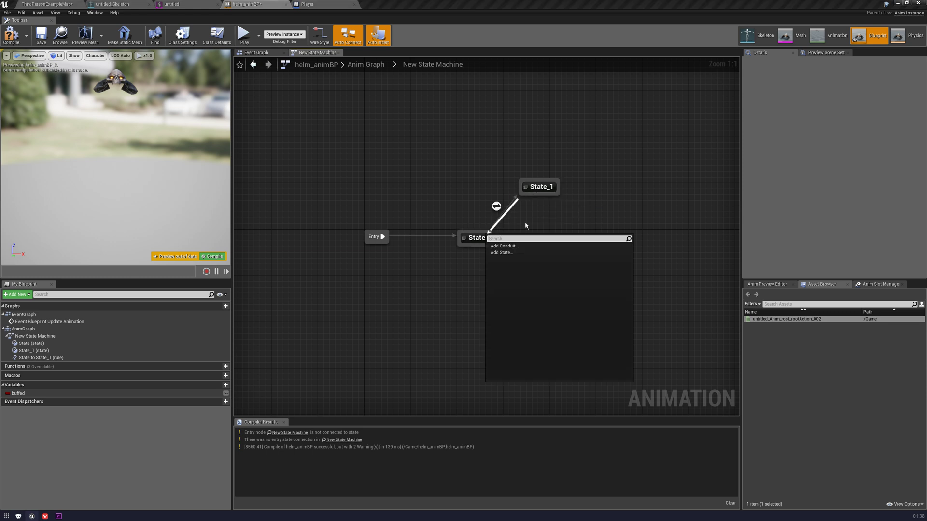
pyautogui.click(539, 216)
pyautogui.moveTo(528, 194); pyautogui.dragTo(480, 238)
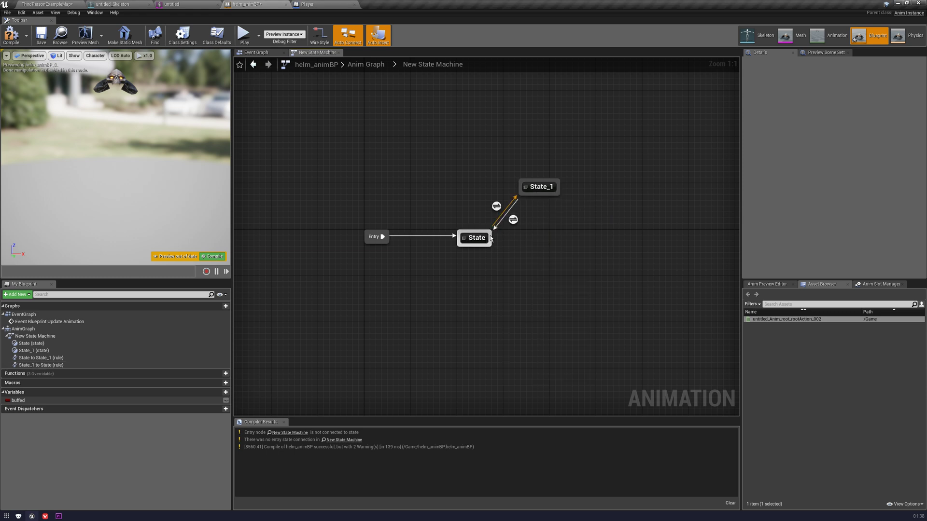
pyautogui.doubleClick(512, 219)
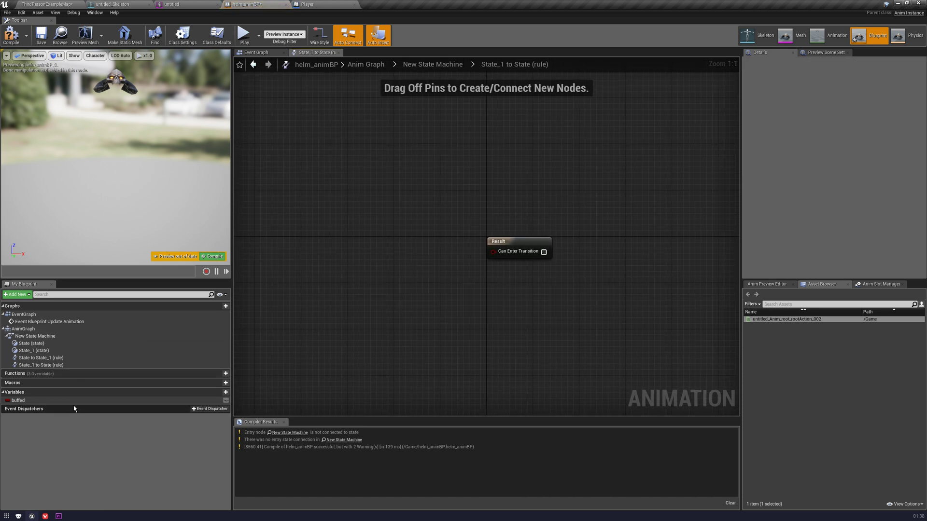
pyautogui.click(104, 400)
pyautogui.moveTo(104, 401); pyautogui.dragTo(448, 267)
pyautogui.click(401, 280)
# Feed NOT Buffed into Can Enter Transition, then compile and save
pyautogui.write('not')
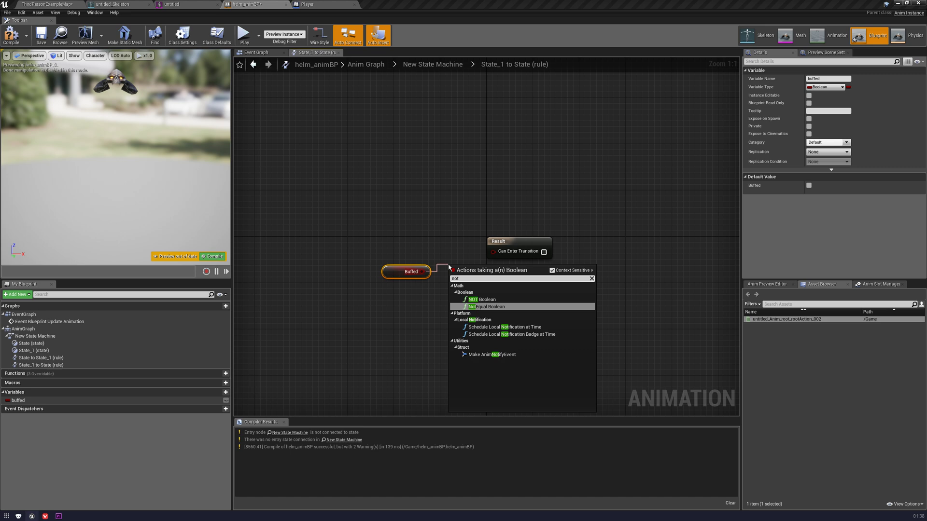
pyautogui.press('Up')
pyautogui.press('Return')
pyautogui.moveTo(487, 272); pyautogui.dragTo(535, 241)
pyautogui.click(11, 35)
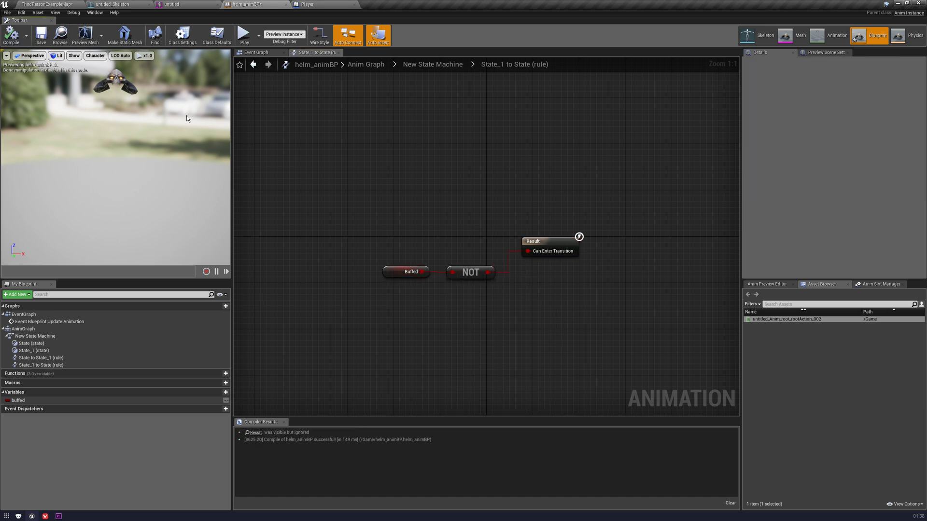
pyautogui.hotkey('ctrl', 's')
# Navigate from the Event Graph through the Anim Graph into New State Machine
pyautogui.click(256, 52)
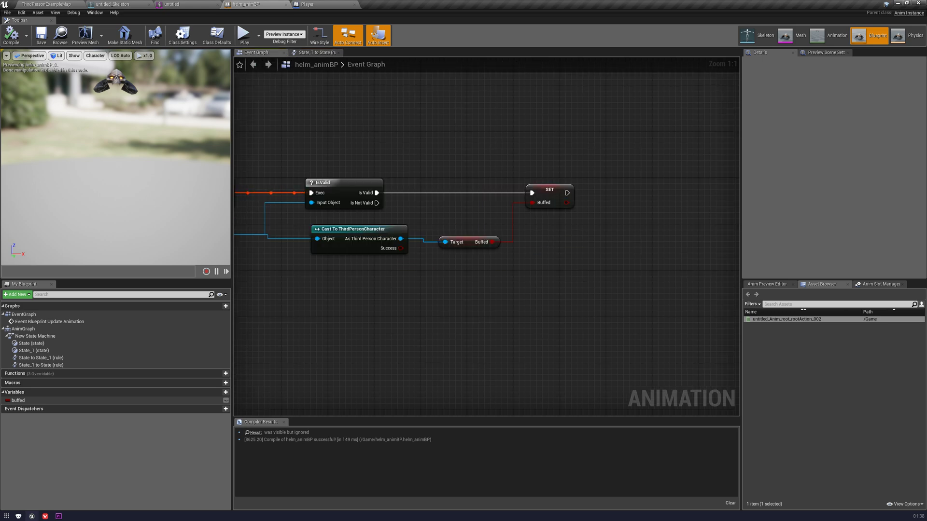
pyautogui.scroll(-1, 528, 145)
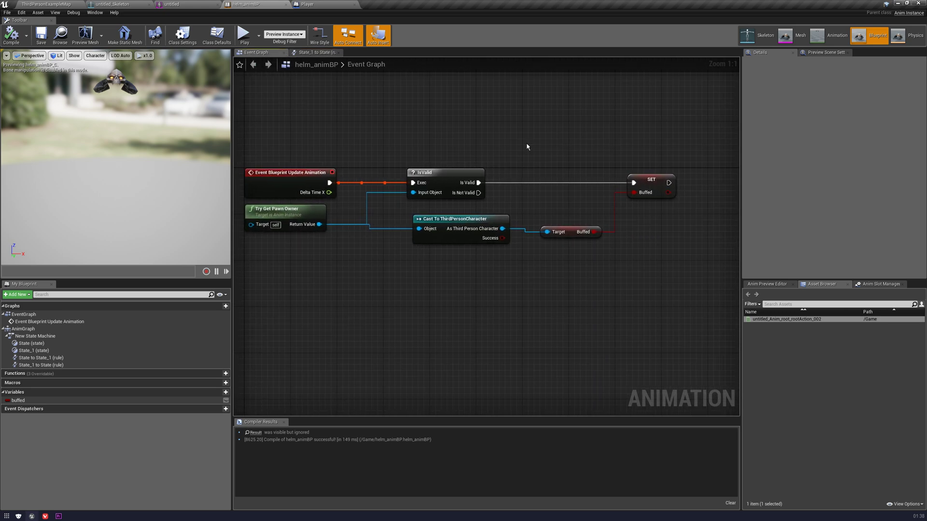
pyautogui.click(311, 53)
pyautogui.click(367, 65)
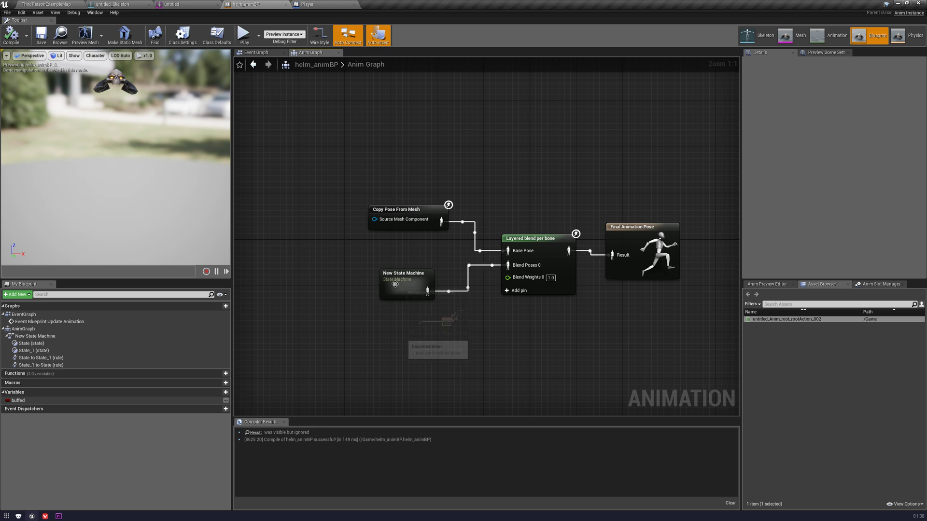
pyautogui.moveTo(116, 126); pyautogui.dragTo(116, 126)
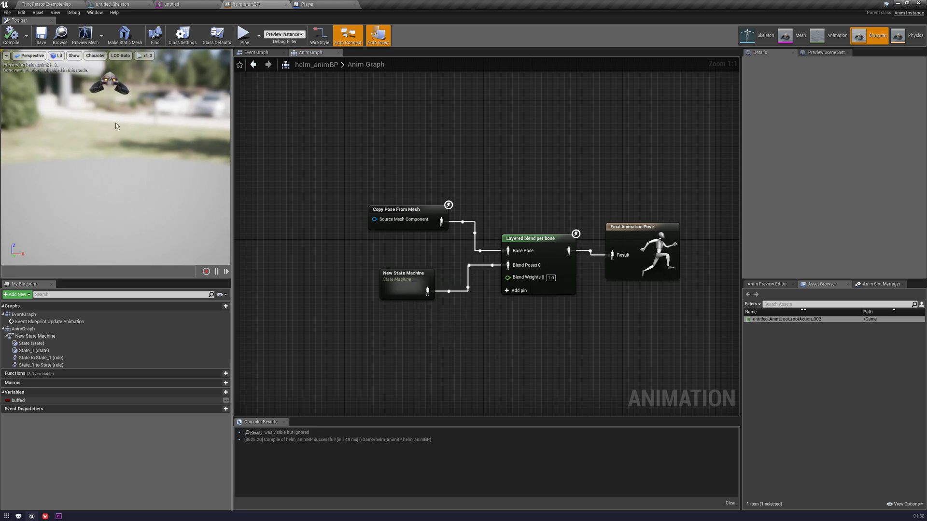
pyautogui.click(652, 237)
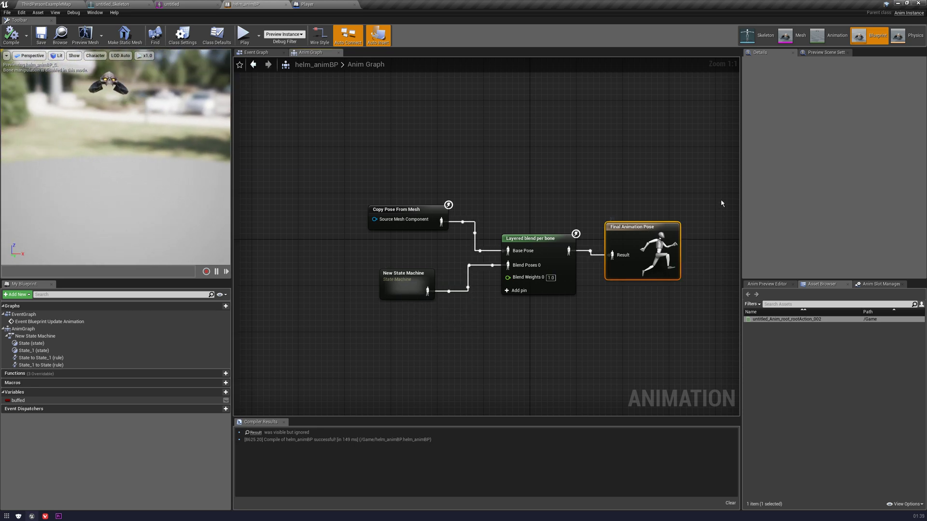
pyautogui.doubleClick(392, 285)
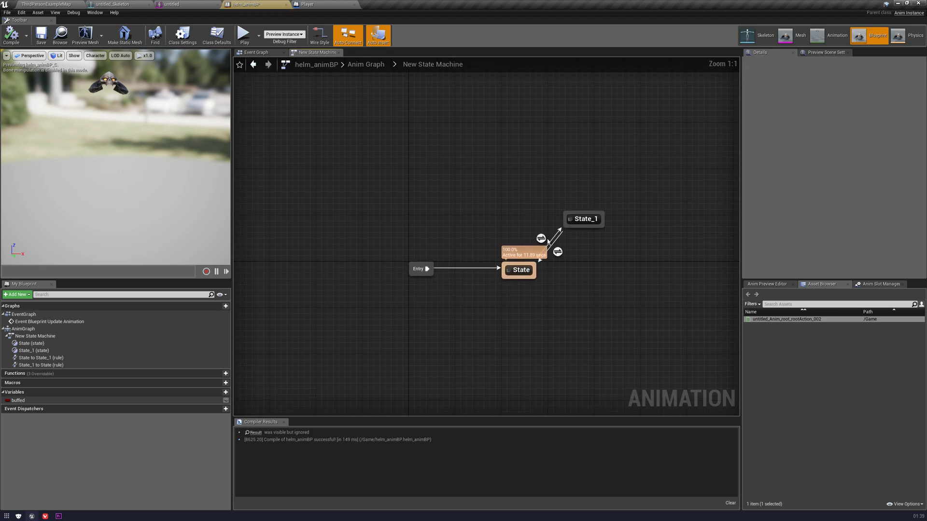
pyautogui.click(462, 251)
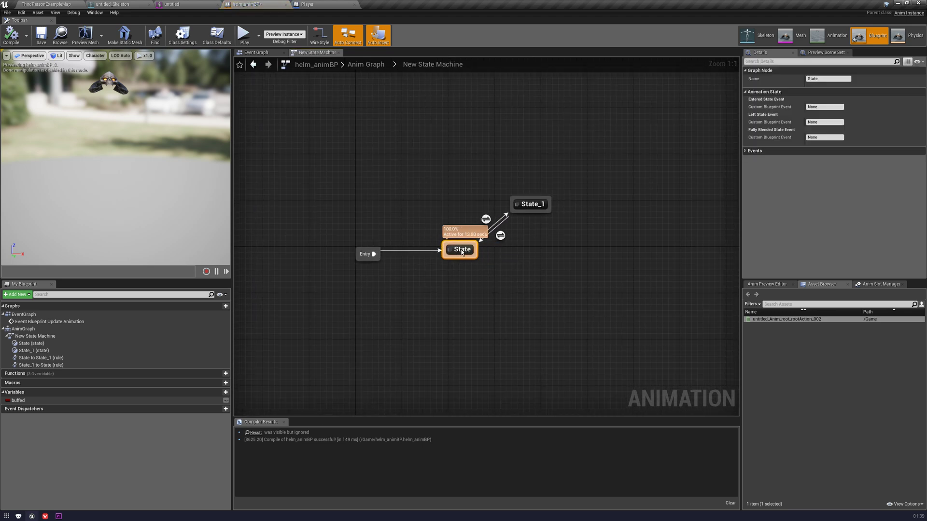
# Toggle buffed's Default Value on and off to preview State_1, then recompile
pyautogui.click(124, 400)
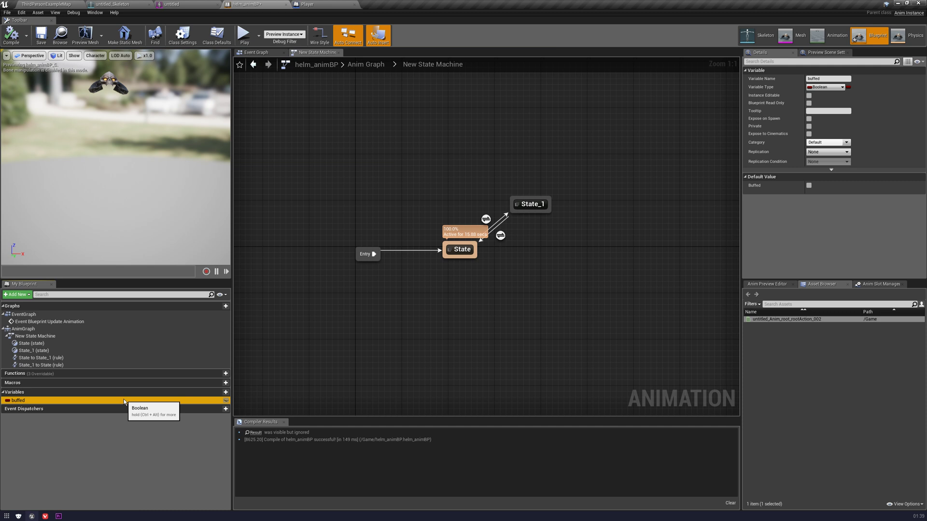
pyautogui.click(808, 186)
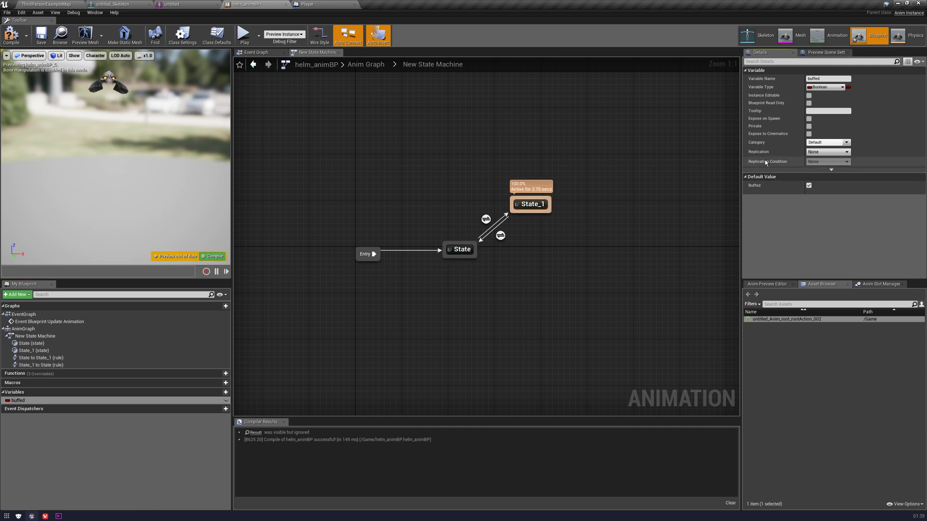
pyautogui.click(808, 185)
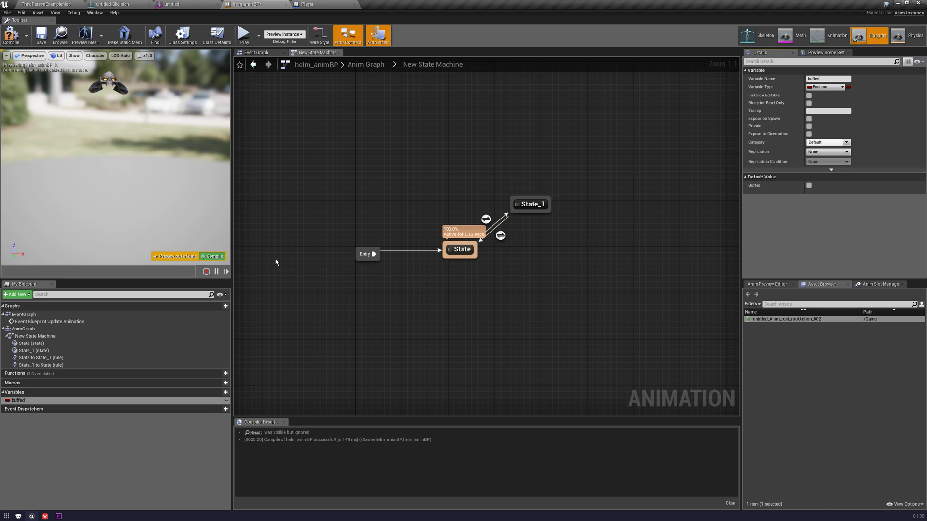
pyautogui.click(5, 38)
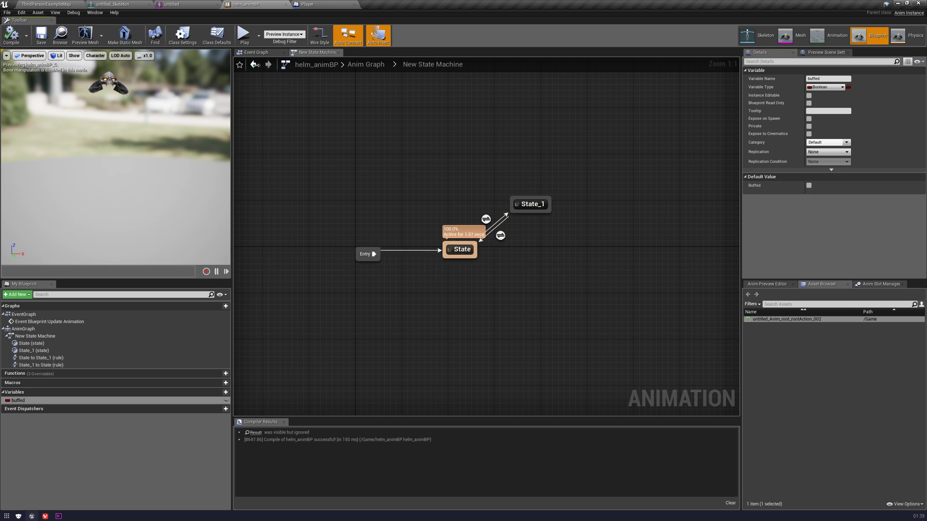
pyautogui.click(315, 4)
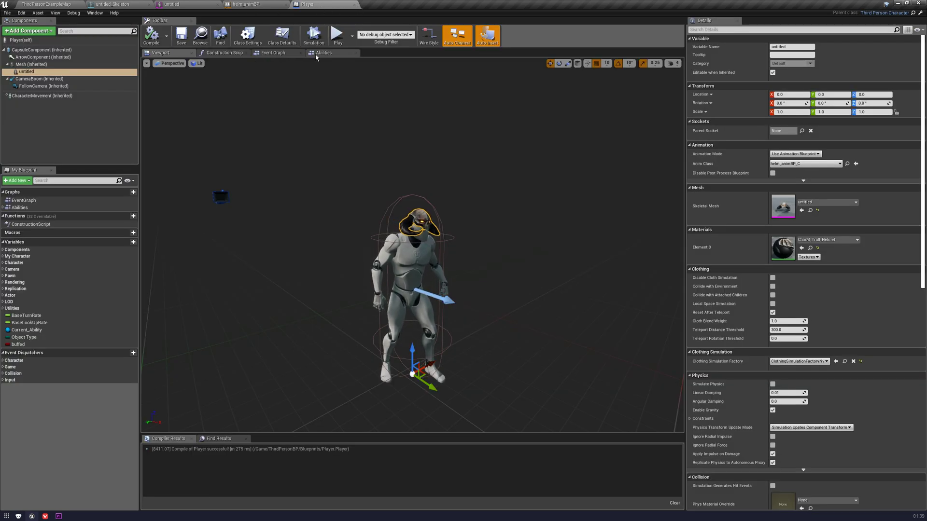
# Inspect the Player's Abilities graph of F, FlipFlop and SET Buffed, then return to ThirdPersonExampleMap
pyautogui.click(275, 53)
pyautogui.click(322, 53)
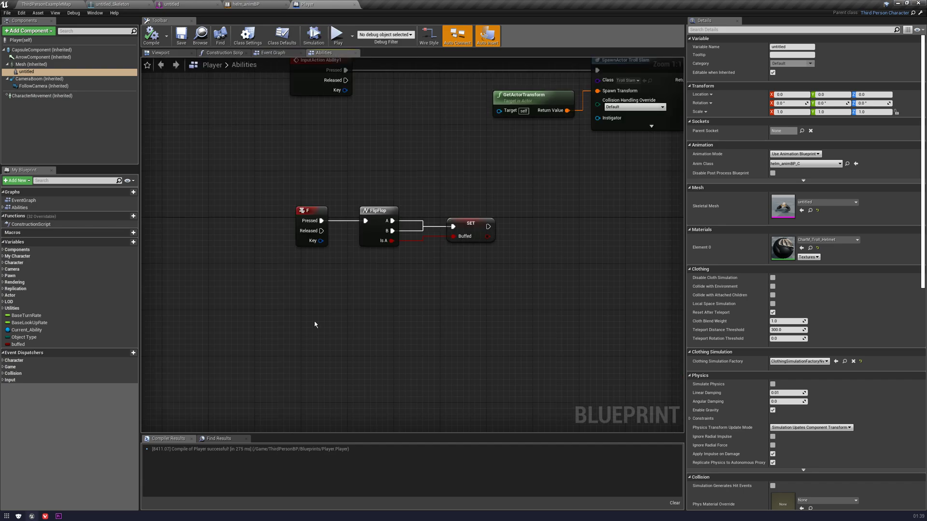
pyautogui.moveTo(241, 141); pyautogui.dragTo(560, 295)
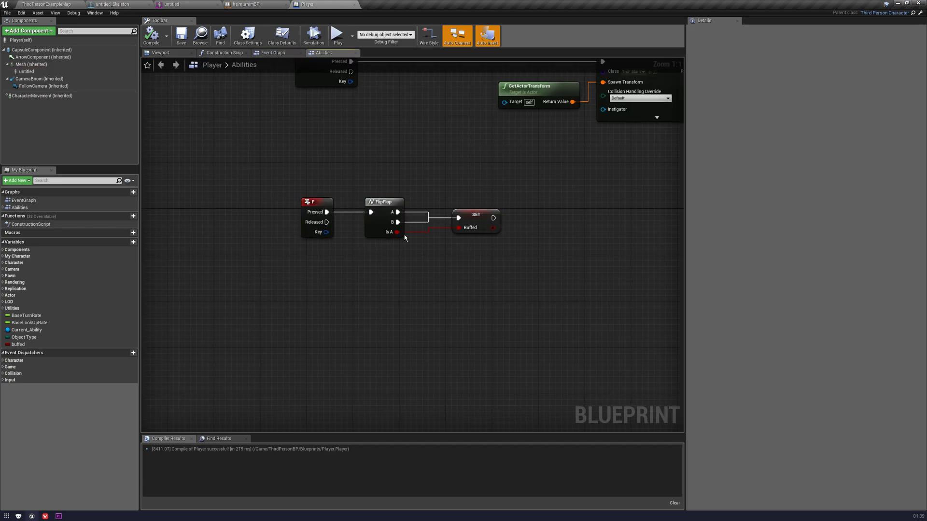
pyautogui.click(480, 221)
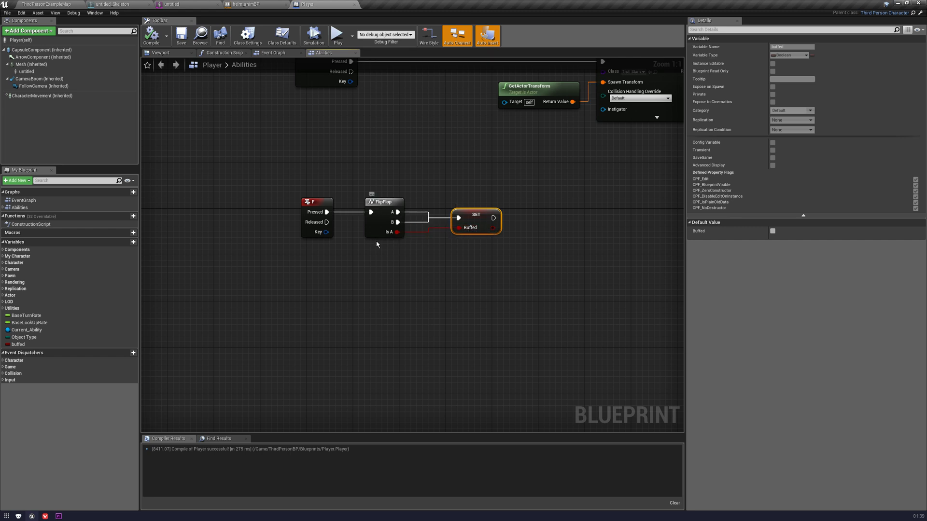
pyautogui.click(46, 4)
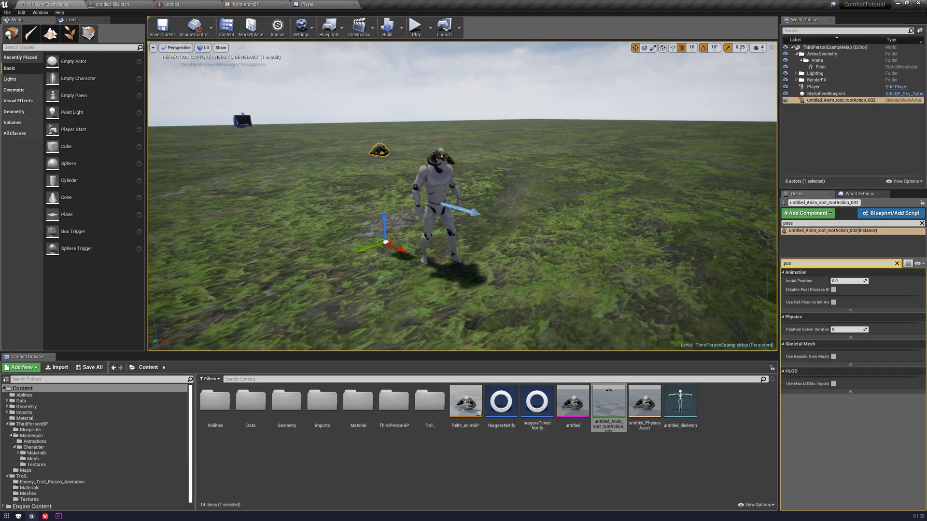
pyautogui.click(417, 27)
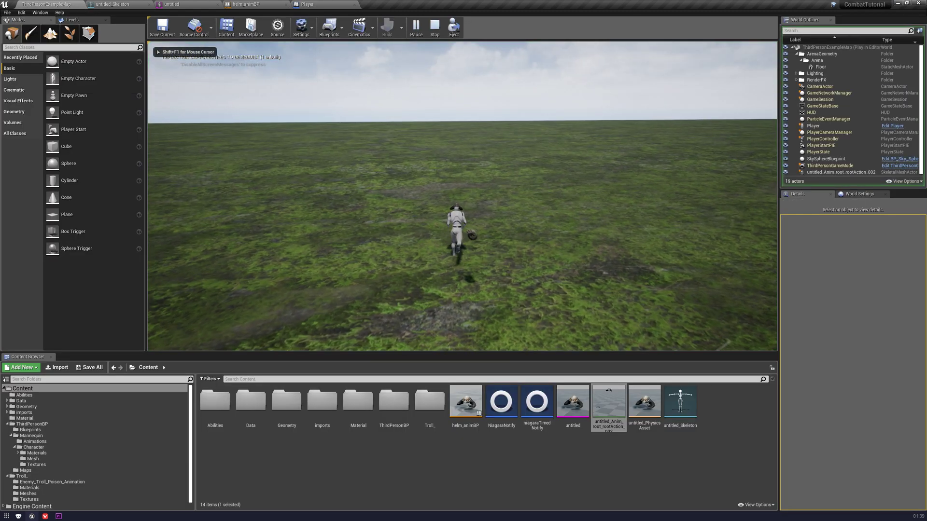
pyautogui.press('Escape')
pyautogui.click(497, 254)
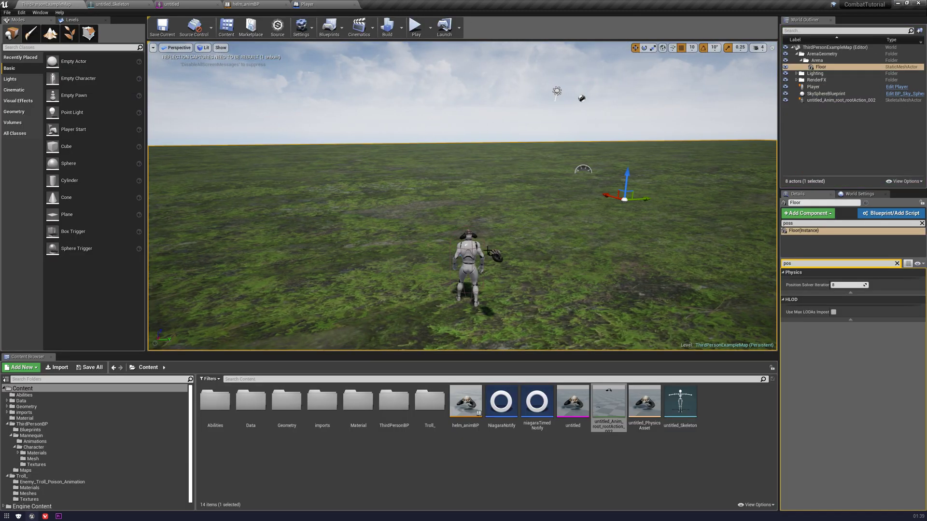
pyautogui.hotkey('alt', 'p')
pyautogui.press('w')
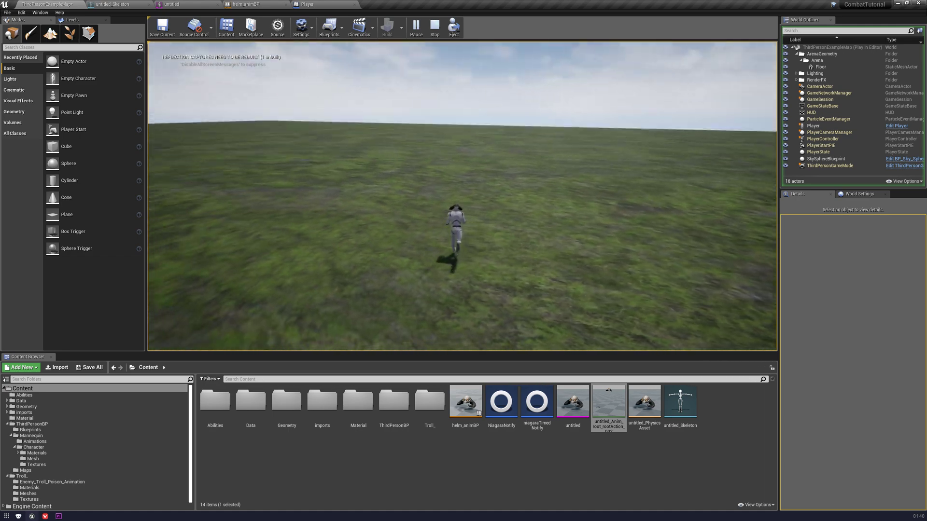
pyautogui.press('Escape')
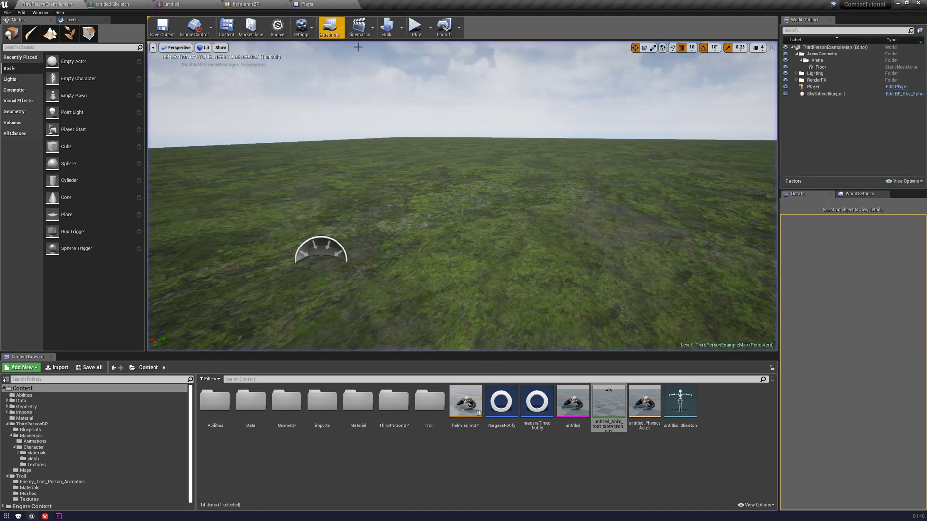